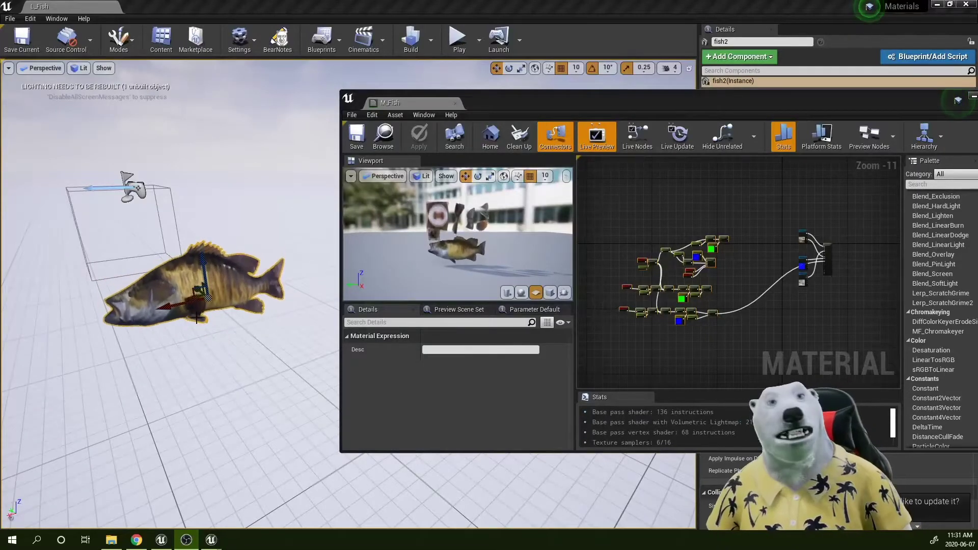
Open the BearNotes overlay to illustrate the three wave shapes over the fish, and close it.
drag(596, 213, 754, 354)
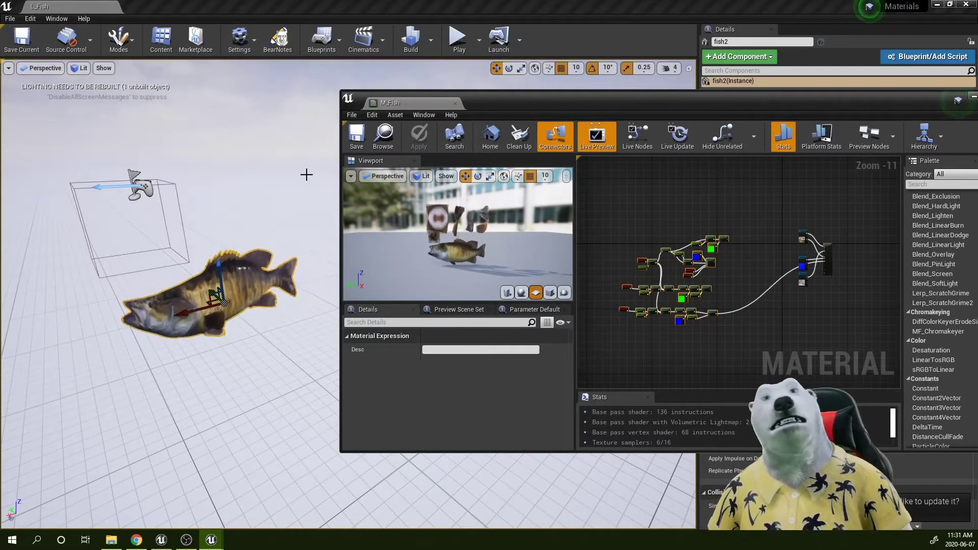
click(281, 50)
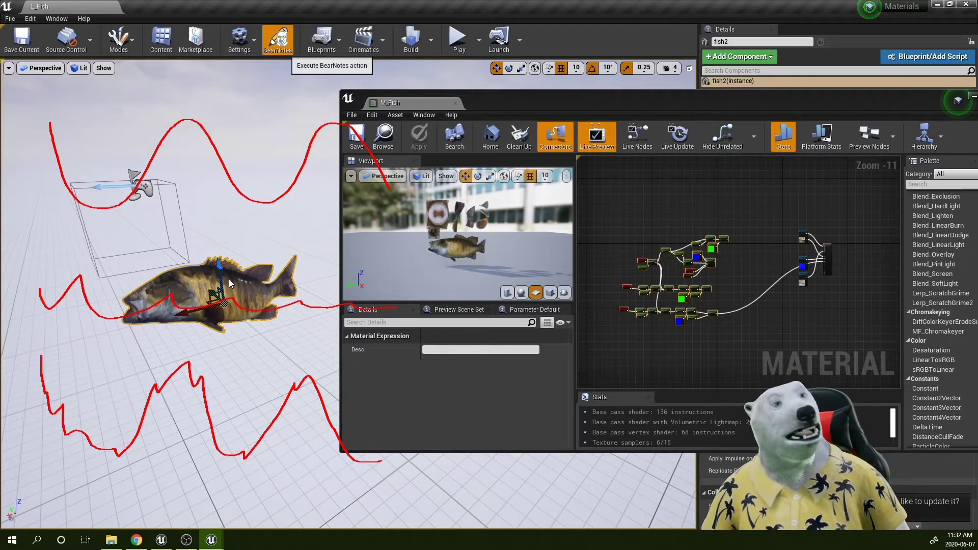
key(Escape)
Create an Add node in the material graph that sums the green (0,1,0) Multiply output and the RotateAboutAxis output.
scroll(736, 274, up, 1)
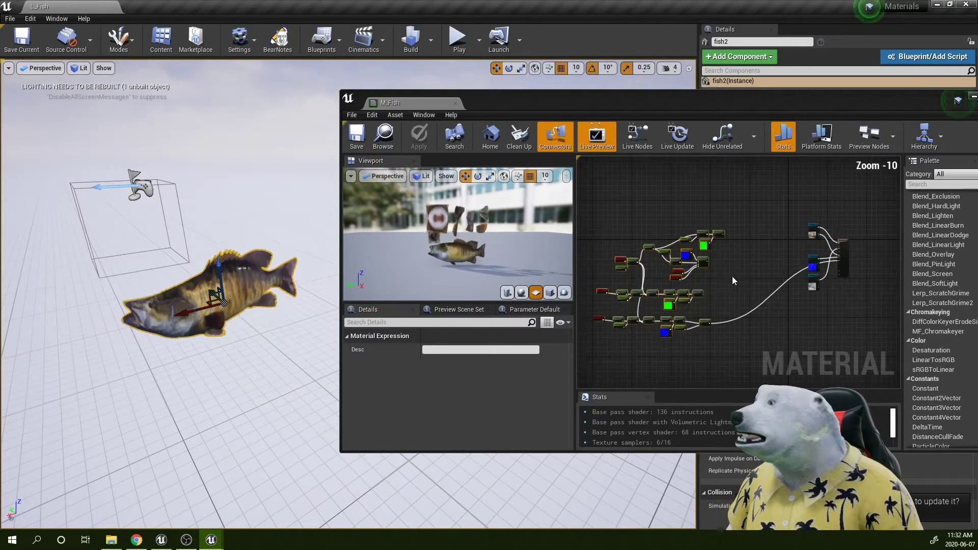
click(733, 275)
scroll(738, 260, up, 8)
mouse_move(713, 259)
right_down()
mouse_move(868, 274)
mouse_move(723, 264)
right_up()
scroll(843, 275, down, 2)
key(a)
click(743, 249)
scroll(720, 239, up, 3)
drag(692, 234, 698, 237)
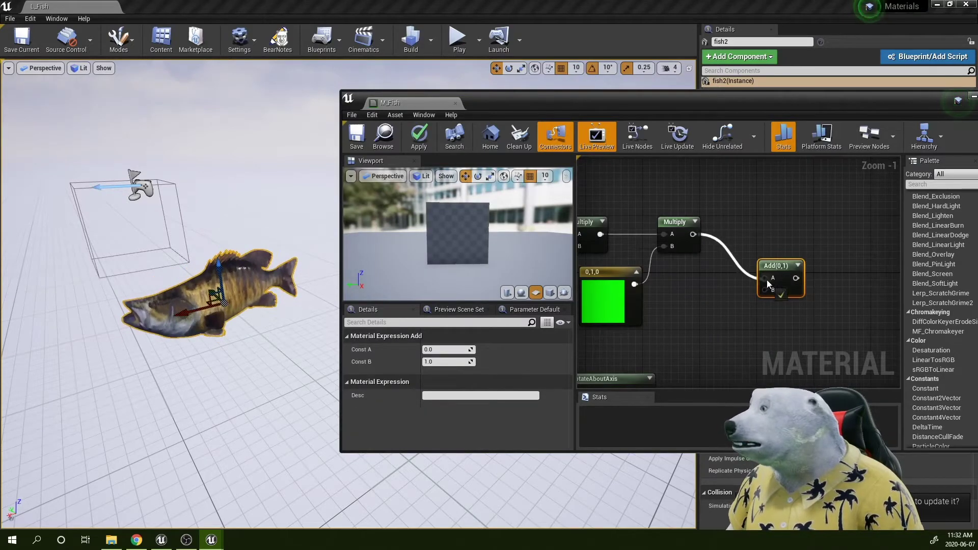
right_drag(766, 279, 771, 186)
drag(652, 298, 779, 196)
Create a second Add node that sums the first Add and the Multiply ending the middle wave branch.
scroll(775, 177, down, 4)
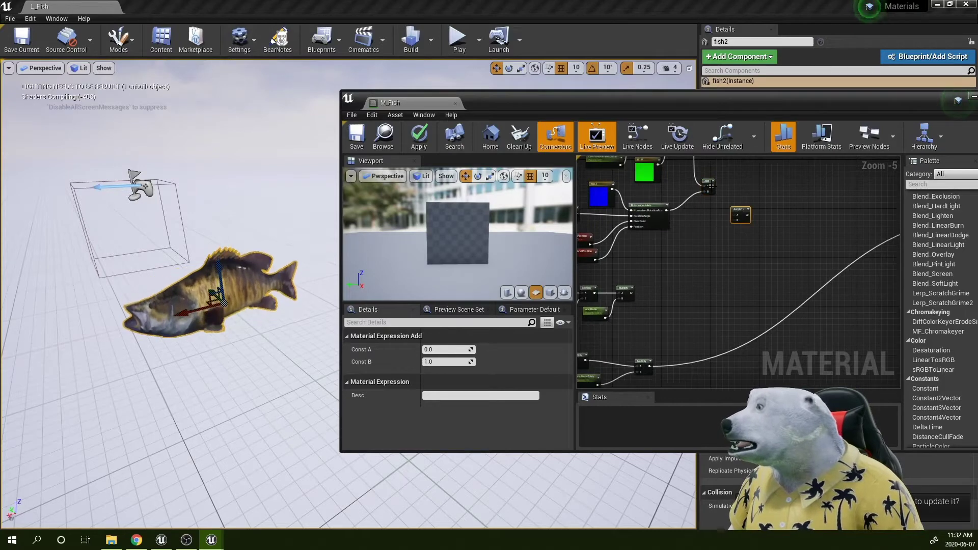
drag(711, 187, 736, 218)
drag(631, 291, 734, 232)
Create a third Add node that sums the second Add and the Multiply ending the lowest wave branch.
right_drag(745, 273, 755, 214)
key(a)
click(755, 213)
drag(731, 189, 759, 221)
drag(644, 322, 758, 226)
Connect the last Add node's output to the material's World Position Offset.
scroll(702, 277, up, 2)
right_click(660, 258)
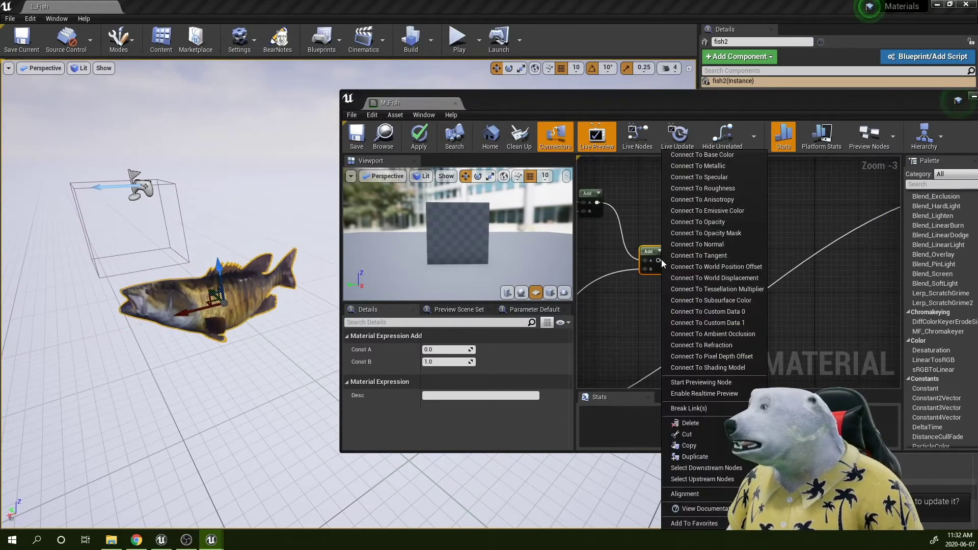
click(754, 278)
scroll(774, 279, down, 5)
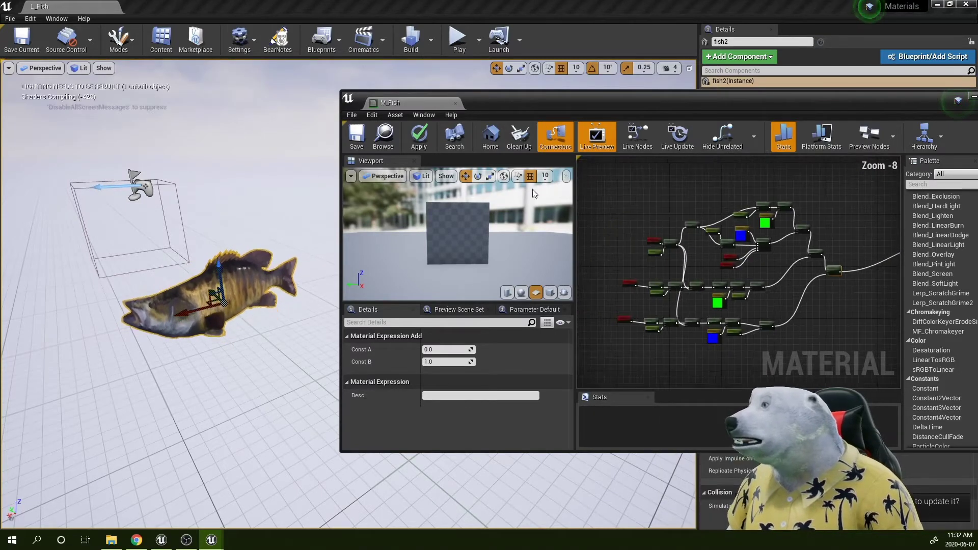
Apply and save the M_Fish material, and check the fish's combined wave motion in the level viewport.
click(417, 140)
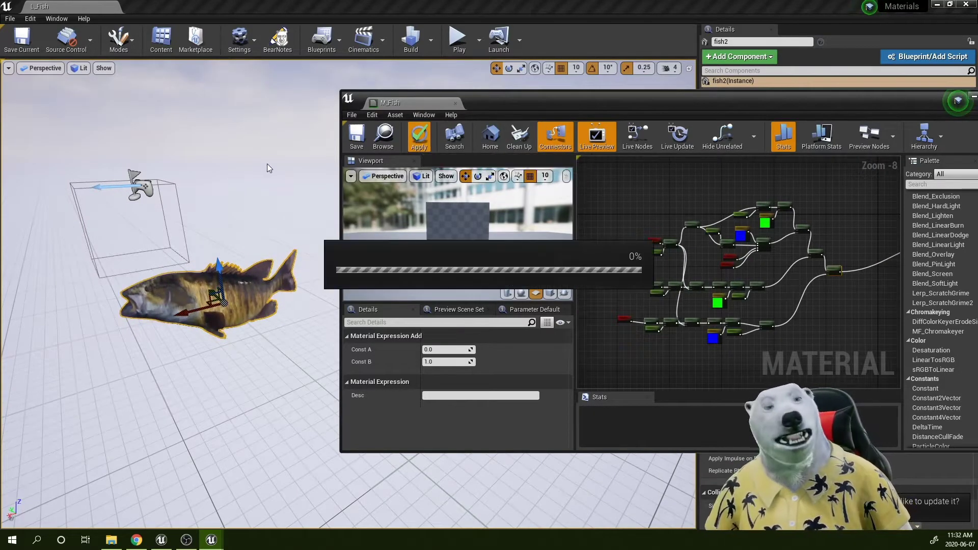
click(356, 137)
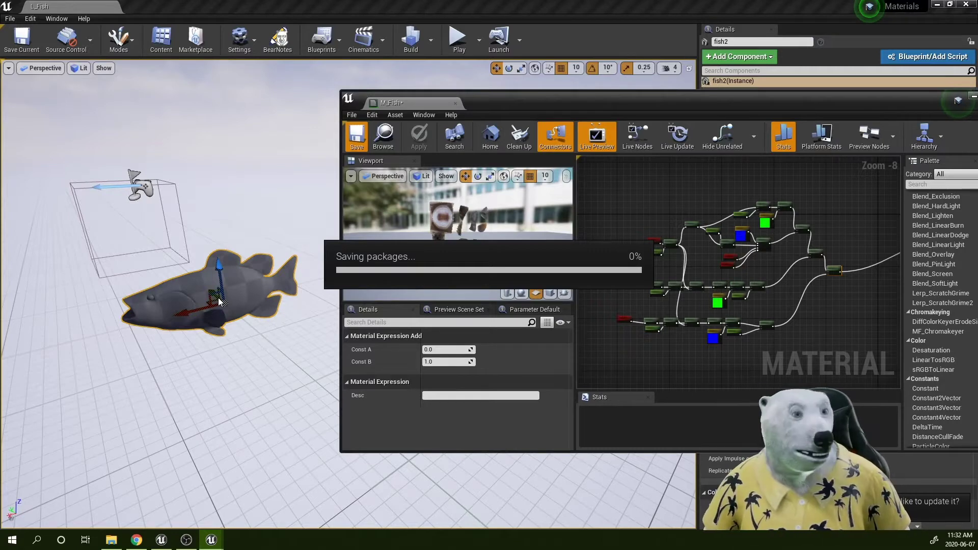
right_drag(219, 301, 265, 307)
scroll(619, 263, down, 2)
scroll(683, 270, up, 2)
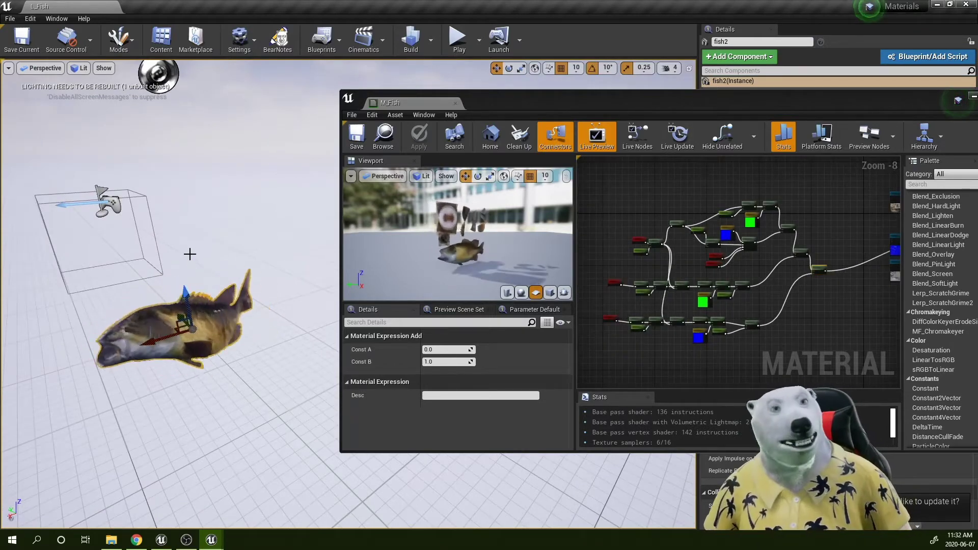
right_drag(253, 293, 268, 298)
mouse_move(267, 299)
mouse_down()
mouse_move(257, 280)
mouse_move(249, 293)
mouse_move(260, 266)
mouse_move(270, 268)
mouse_move(238, 245)
mouse_move(260, 277)
mouse_move(250, 291)
mouse_up()
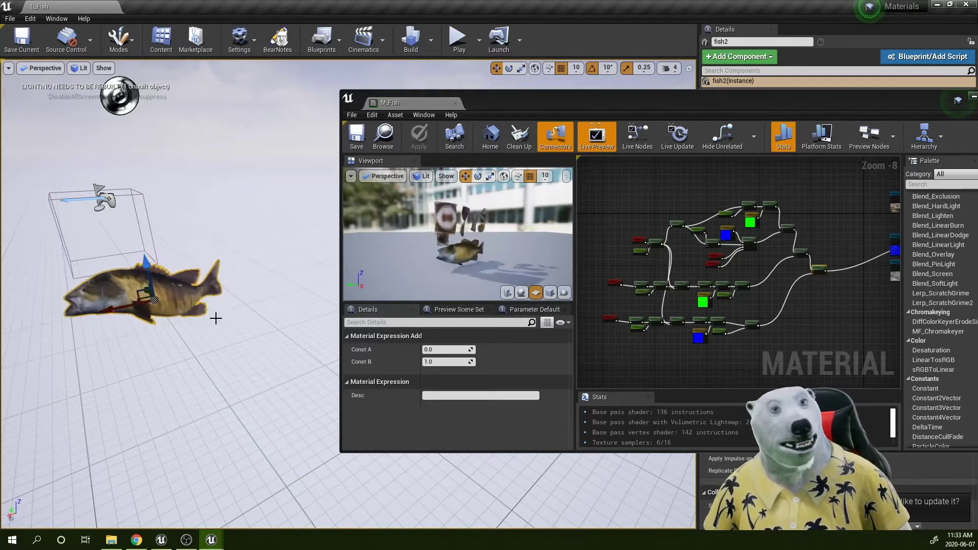
scroll(686, 263, up, 3)
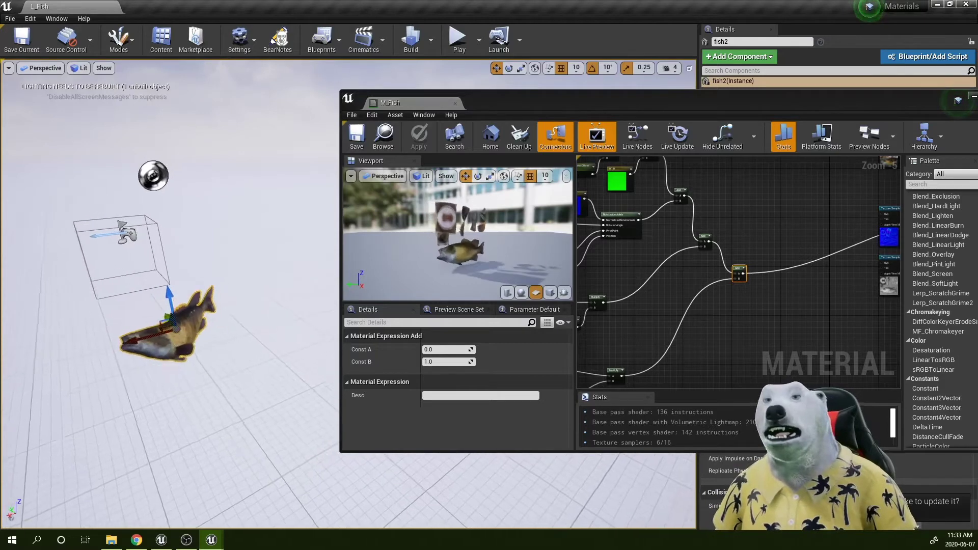
Open the SM_Fish static mesh assigned to the fish, with the editor windows moved clear of the Details panel.
drag(504, 107, 362, 304)
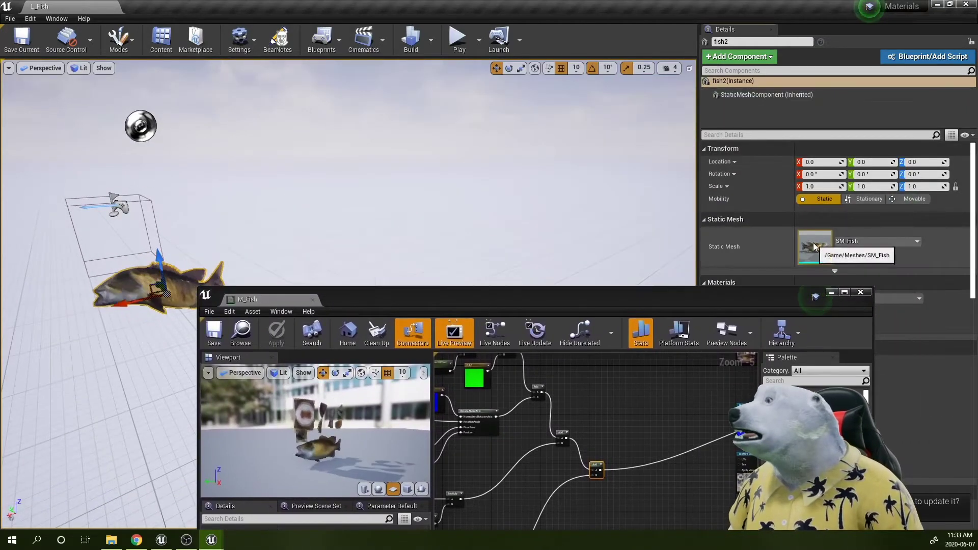
double_click(814, 246)
drag(538, 297, 472, 52)
drag(515, 258, 586, 174)
Display the fish mesh's UV channel 0 layout, followed by UV channel 1.
click(718, 80)
click(742, 117)
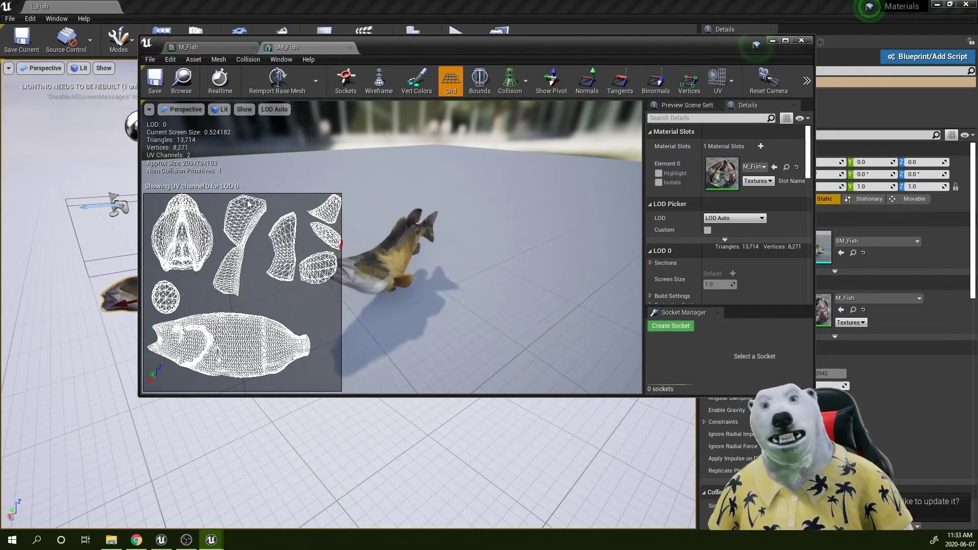
click(730, 85)
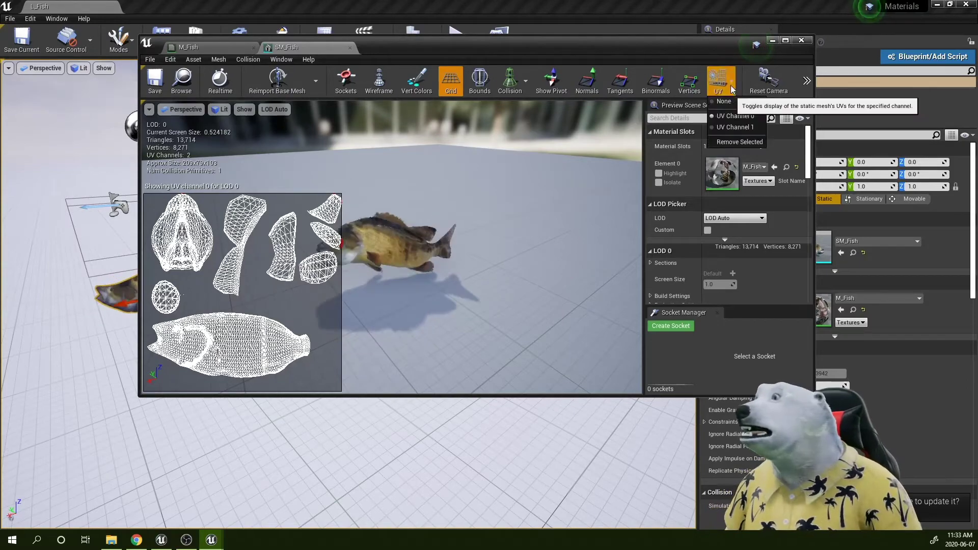
click(737, 127)
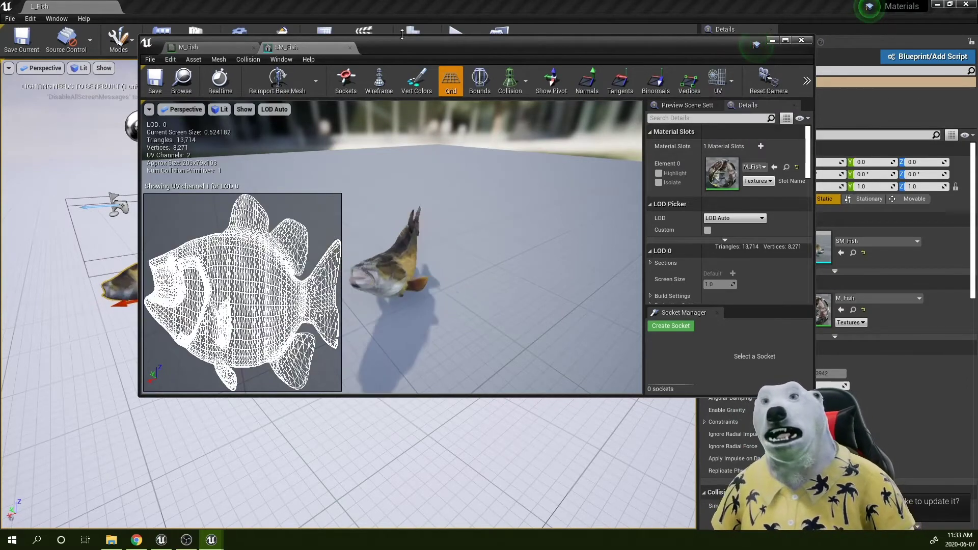
Compare the UV channel 1 layout with the fish in the level, and mark its 0 and 1 ends with BearNotes.
drag(399, 49, 693, 57)
right_drag(230, 303, 201, 291)
scroll(204, 296, down, 4)
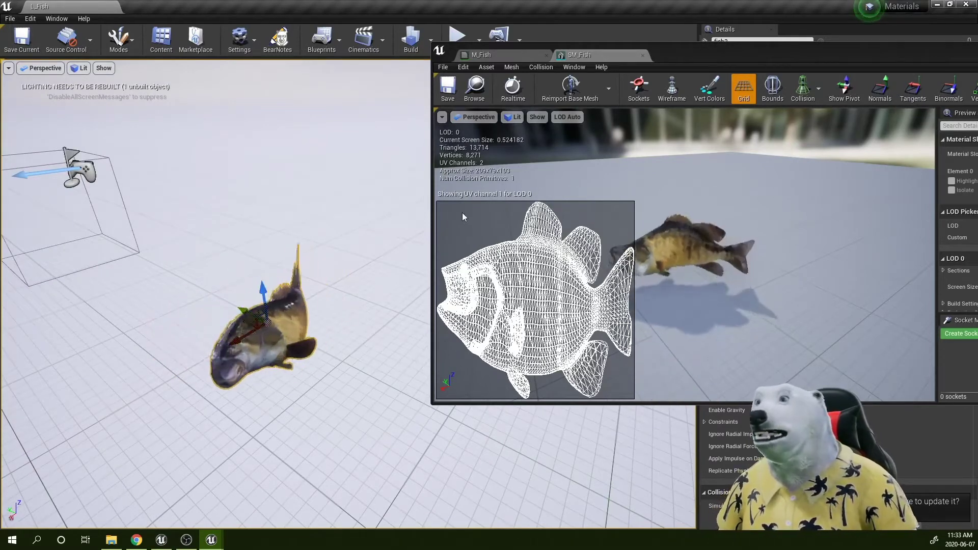
drag(696, 54, 374, 63)
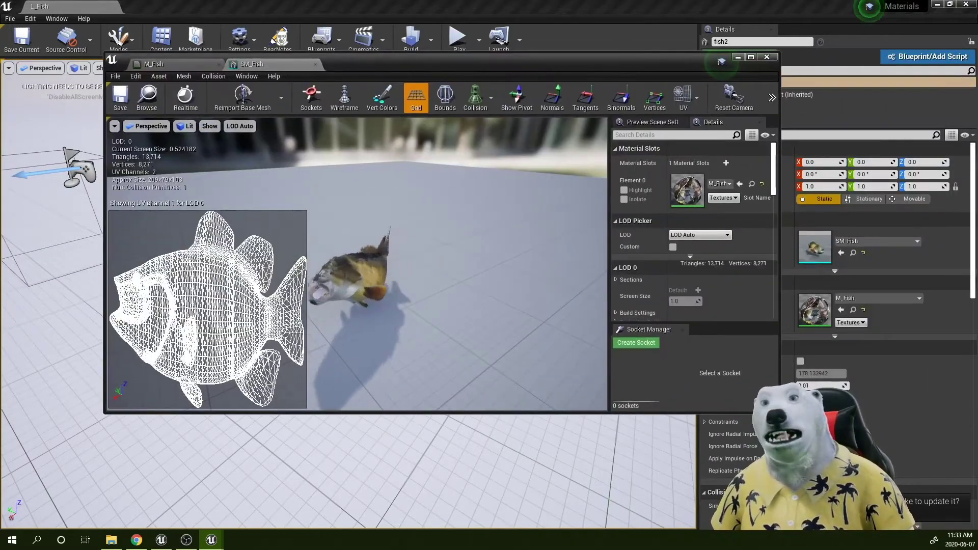
drag(363, 64, 425, 63)
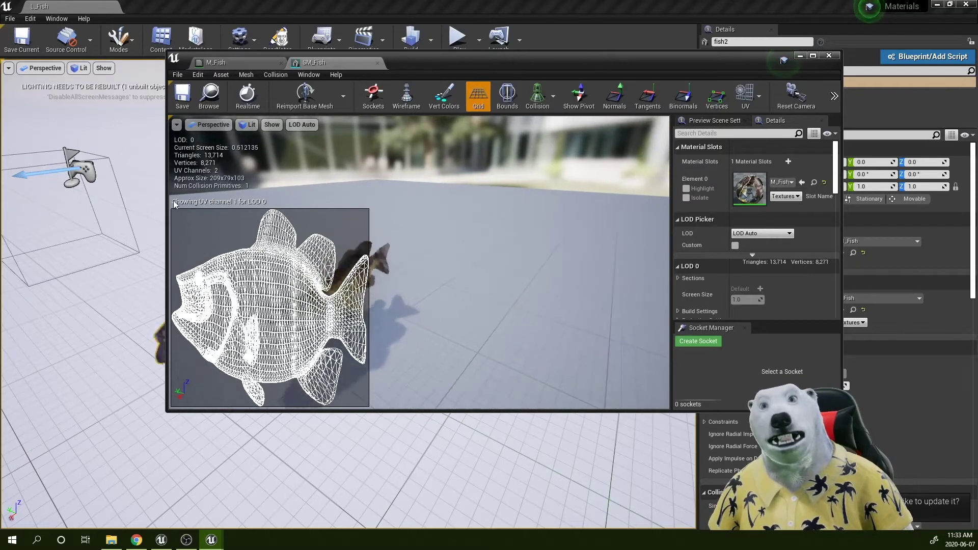
click(279, 40)
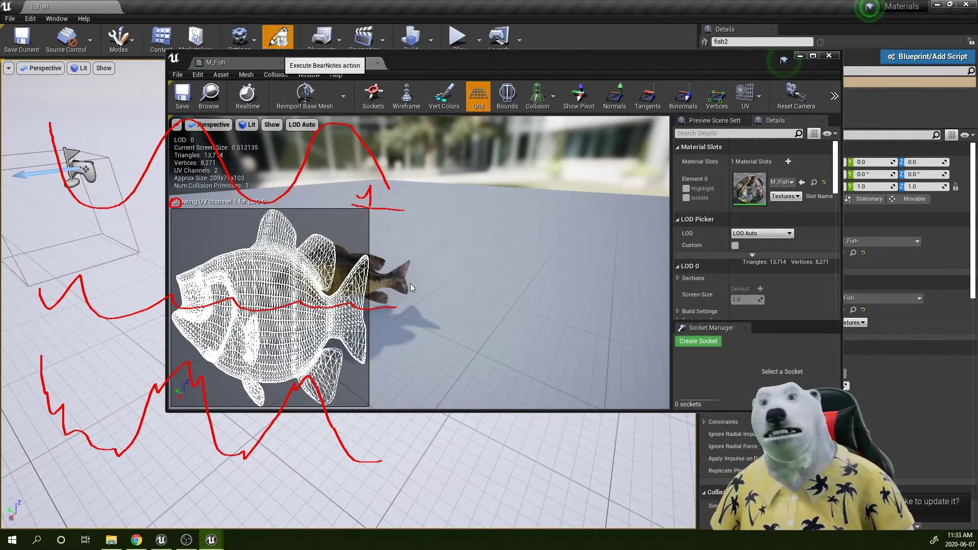
Return to the M_Fish material and add a Texture Coordinate node with its coordinate index set to 1.
click(219, 63)
drag(515, 72, 434, 108)
scroll(534, 231, down, 2)
scroll(499, 230, up, 2)
right_click(465, 219)
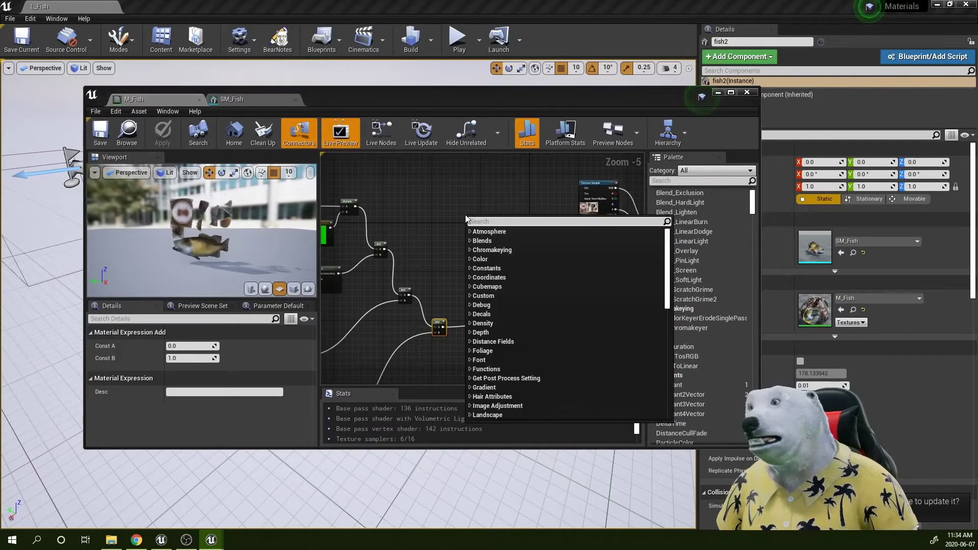
text(coo)
click(514, 328)
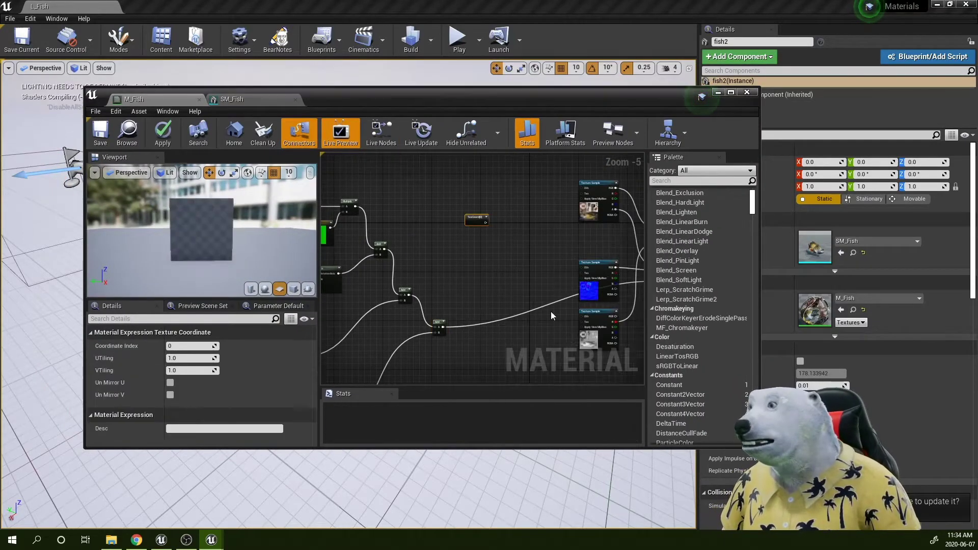
scroll(475, 221, up, 3)
drag(474, 223, 415, 220)
scroll(436, 247, down, 2)
right_drag(435, 247, 508, 182)
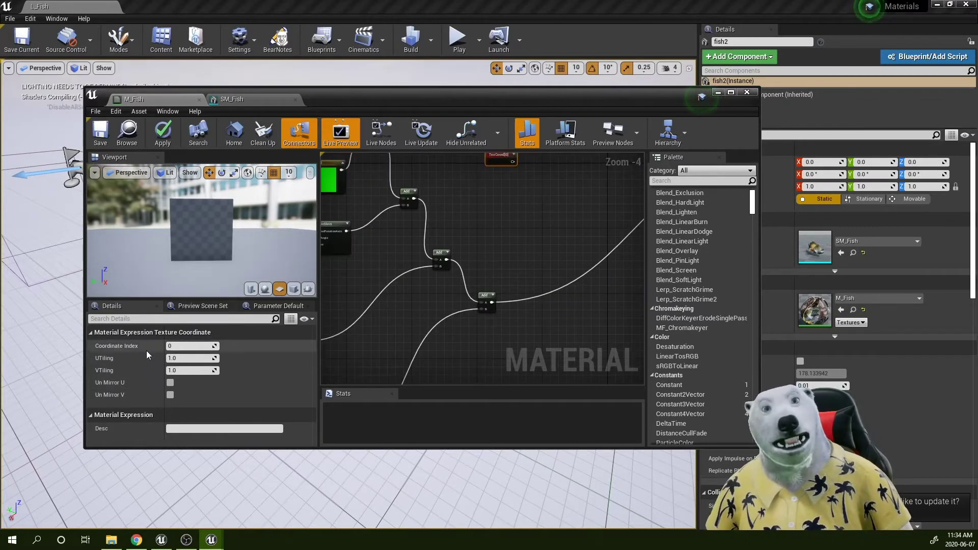
text(1)
click(484, 238)
Feed the texture coordinate into a Component Mask with only R enabled, and connect the mask to Base Color.
right_drag(484, 239, 392, 267)
scroll(460, 249, down, 2)
scroll(388, 256, up, 2)
drag(381, 246, 427, 247)
text(mask)
click(469, 327)
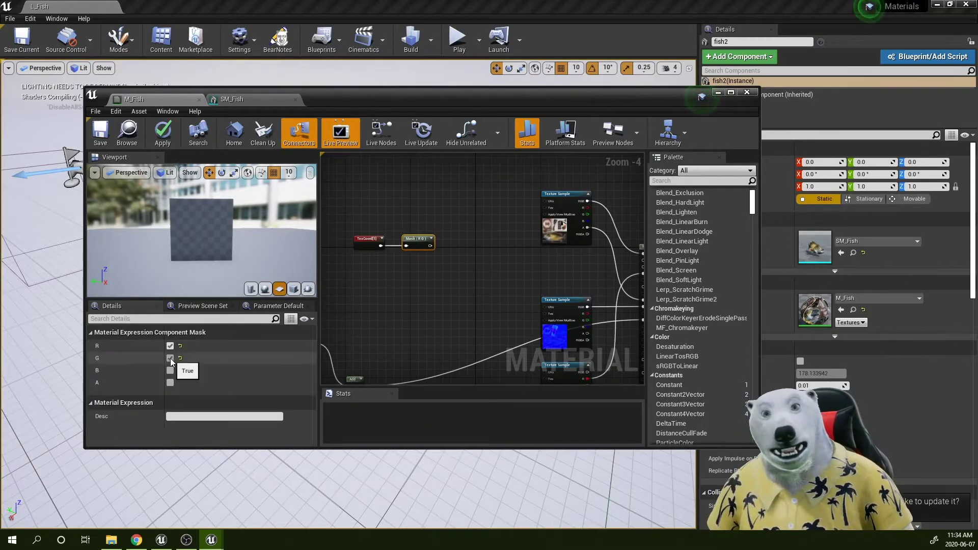
right_drag(479, 252, 460, 271)
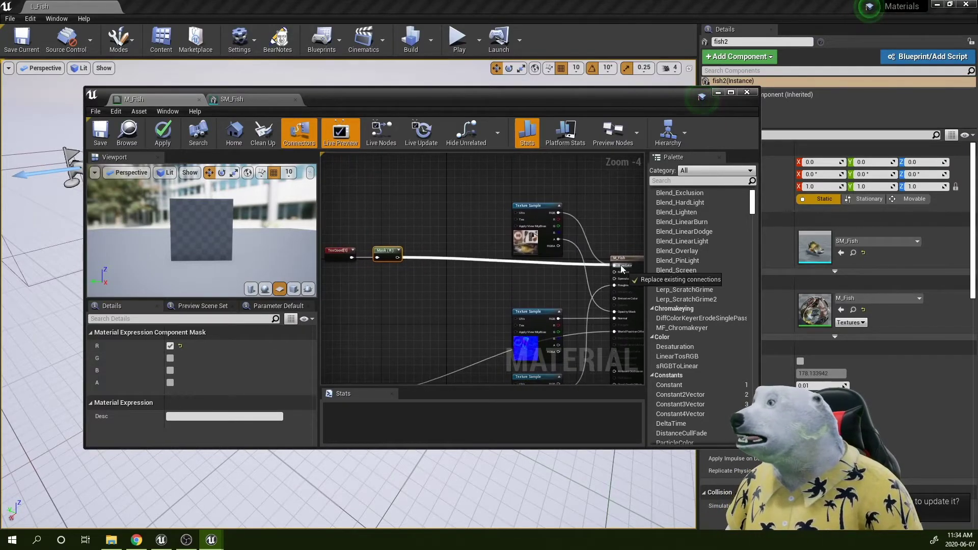
drag(621, 268, 620, 266)
Apply and save the material, and examine the R mask on the fish in the level viewport.
drag(421, 105, 668, 112)
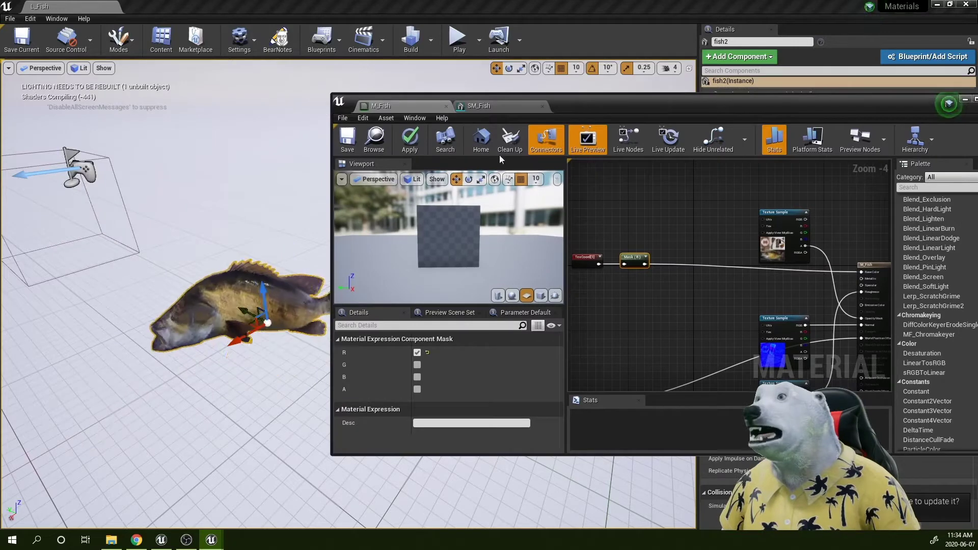
click(410, 151)
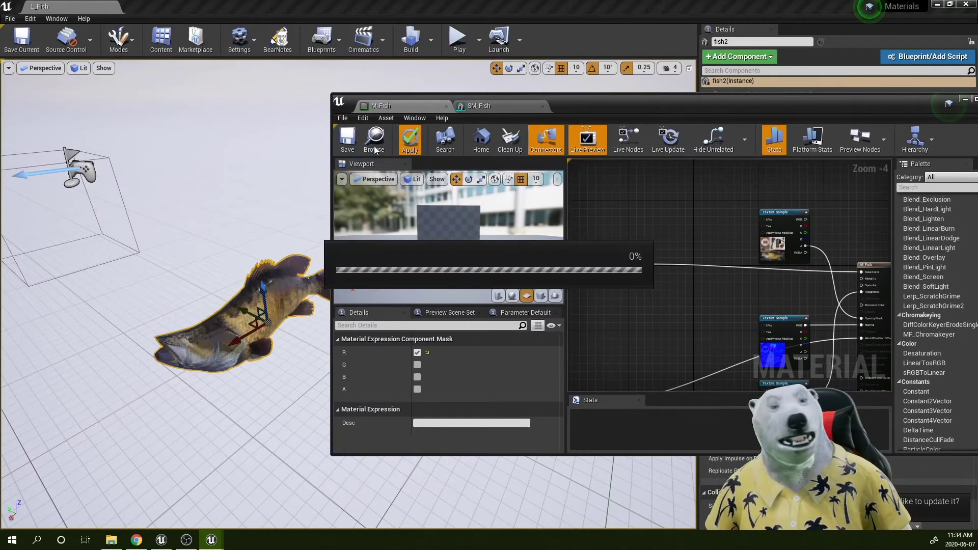
click(348, 140)
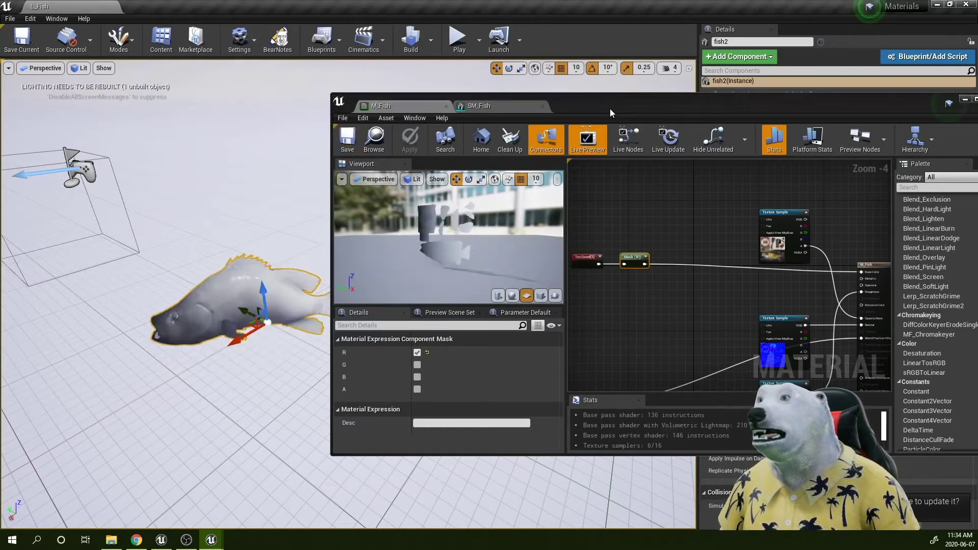
drag(609, 108, 674, 91)
scroll(331, 276, up, 5)
scroll(281, 266, down, 6)
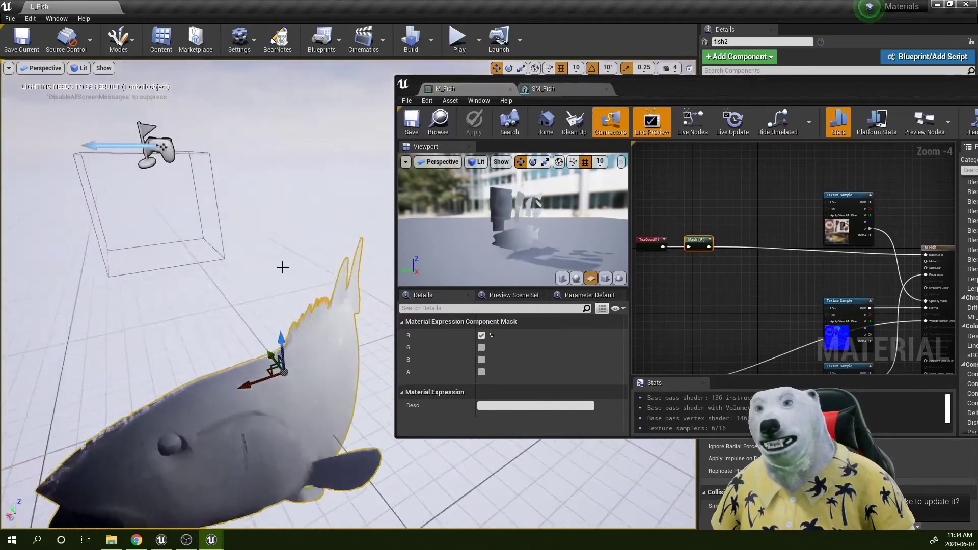
right_drag(282, 266, 248, 262)
Add a Multiply node beside the mask that multiplies the R mask by the last Add node's output.
drag(650, 95, 442, 90)
right_drag(504, 282, 571, 221)
drag(571, 222, 504, 175)
drag(504, 175, 463, 171)
right_drag(503, 203, 501, 192)
key(m)
click(561, 195)
drag(524, 167, 569, 207)
right_drag(515, 313, 518, 281)
drag(506, 279, 569, 179)
Connect the new Multiply node's output to World Position Offset.
right_drag(588, 176, 533, 211)
right_click(530, 209)
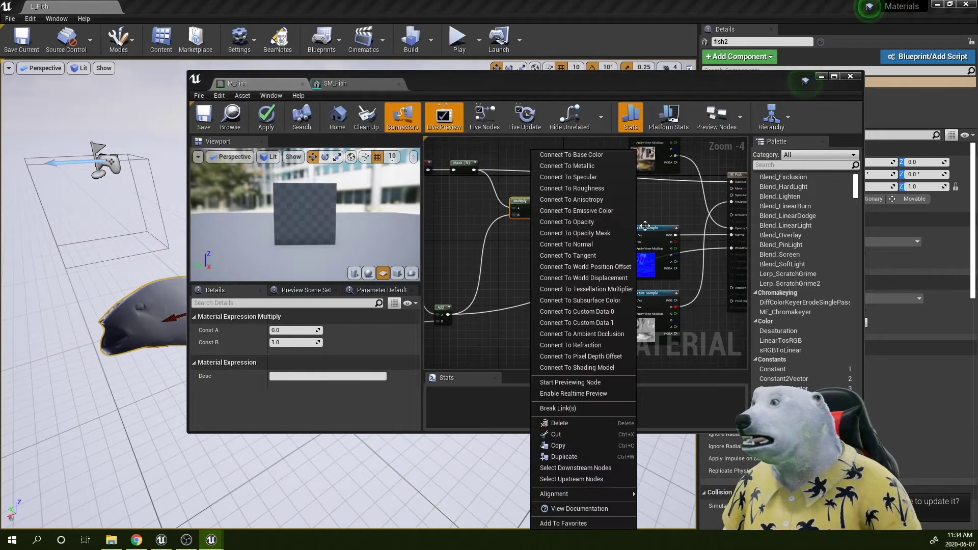
click(608, 266)
Apply and save the masked material, and inspect the movement of the fish's head and tail in the level viewport.
right_drag(602, 214, 744, 236)
click(267, 130)
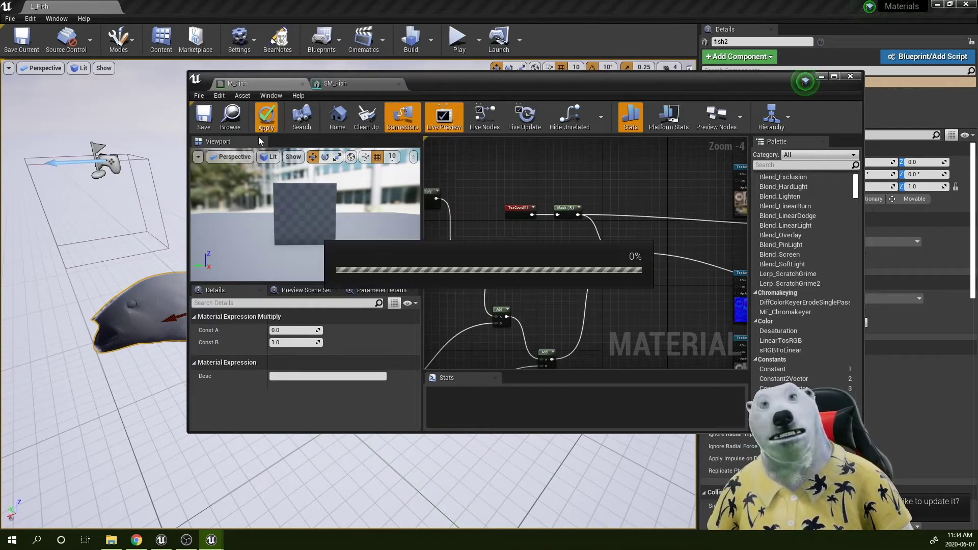
click(204, 121)
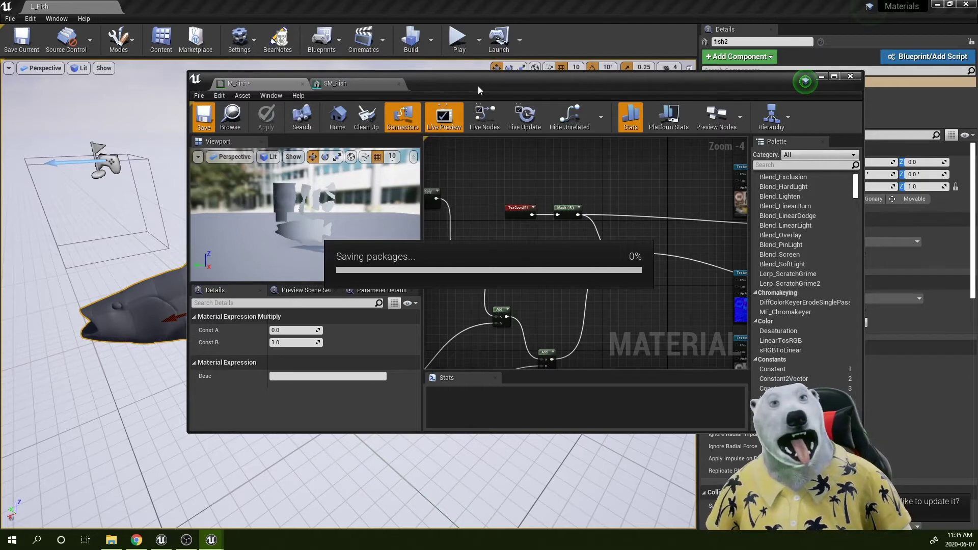
drag(479, 87, 624, 92)
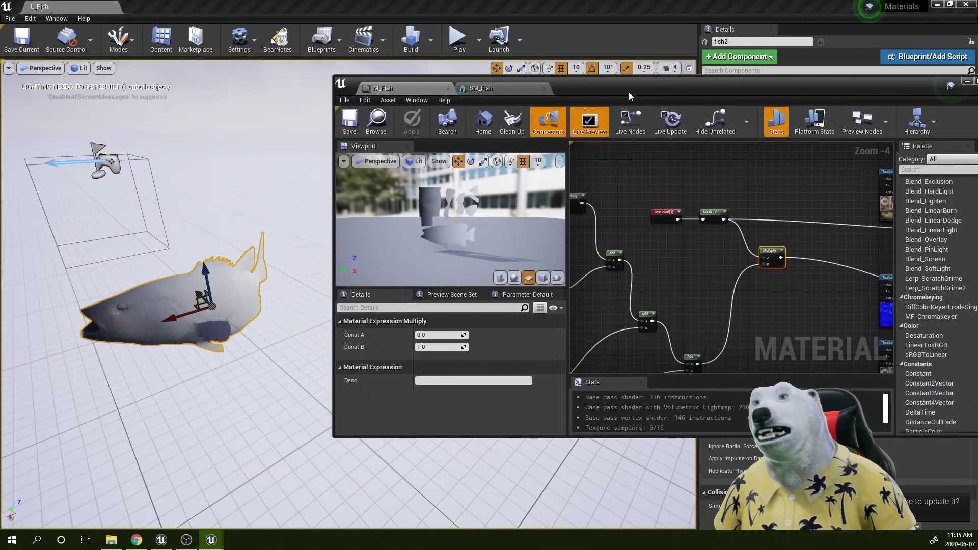
mouse_move(129, 268)
right_down()
mouse_move(114, 260)
mouse_move(127, 268)
right_up()
alt+drag(34, 316, 143, 310)
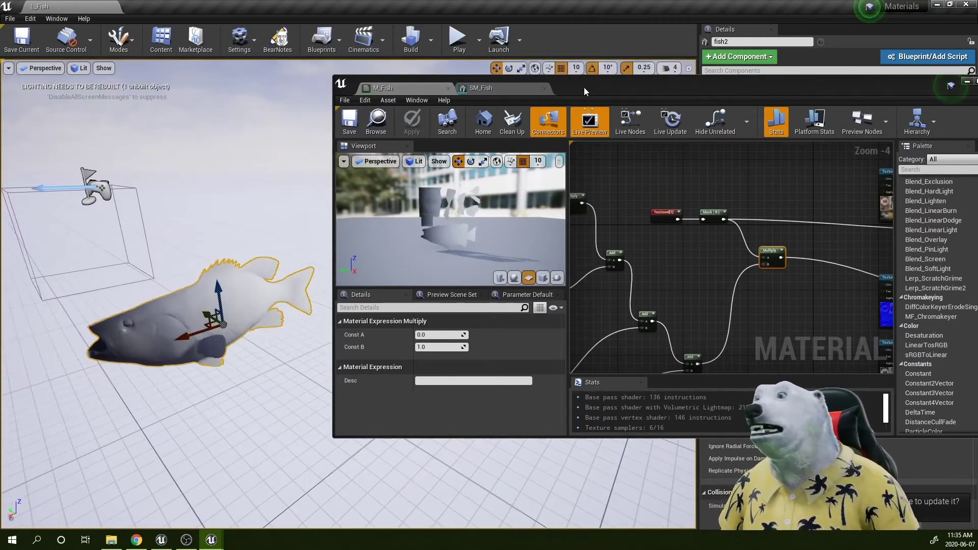
drag(585, 91, 662, 93)
alt+drag(110, 339, 129, 320)
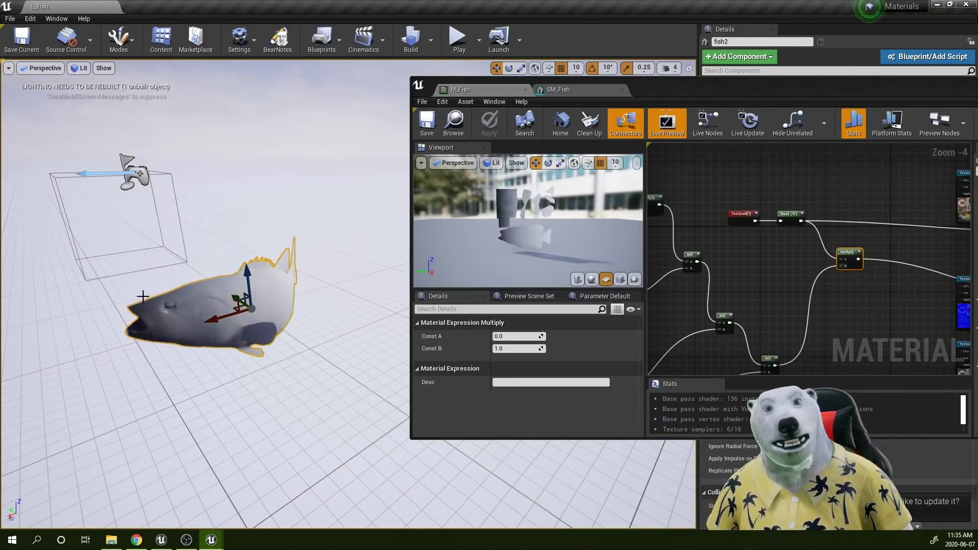
Move the TexCoord[1] and Mask (R) nodes away from the Multiply node to make room between them.
right_drag(299, 248, 336, 229)
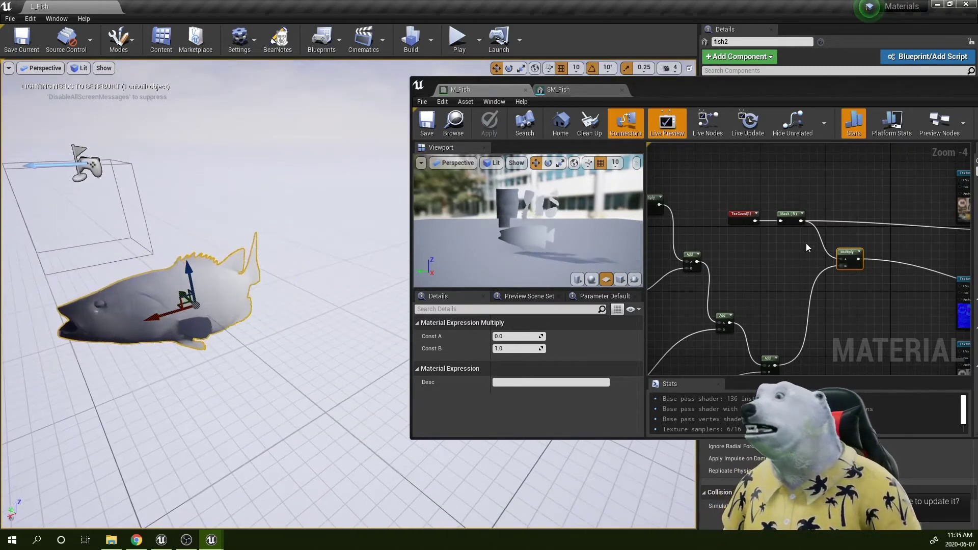
drag(805, 243, 712, 204)
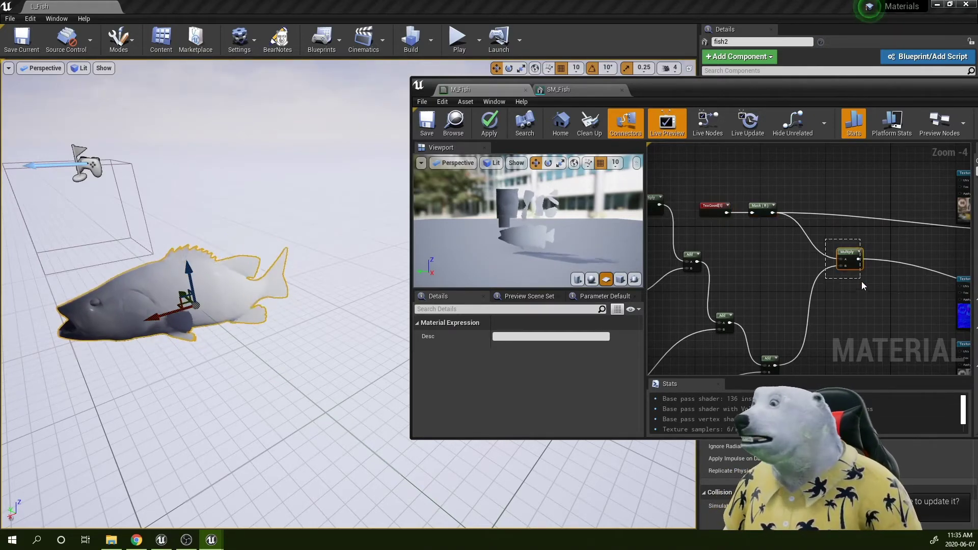
click(853, 258)
right_drag(764, 247, 771, 258)
drag(713, 87, 475, 98)
scroll(546, 266, up, 2)
right_drag(546, 265, 603, 298)
drag(570, 240, 552, 241)
right_drag(602, 278, 579, 262)
Place an Add node beside the R mask and connect the mask's output to its A input.
key(a)
click(577, 226)
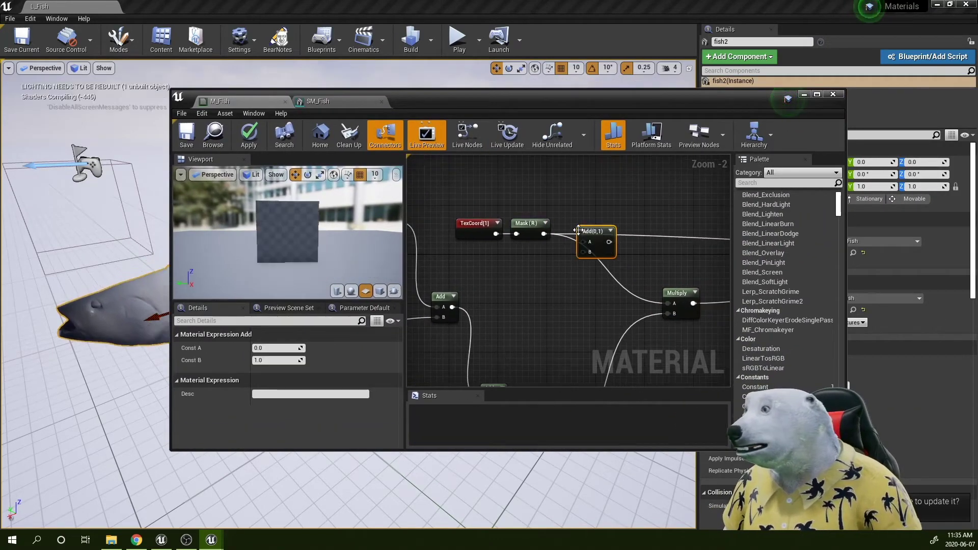
drag(544, 234, 585, 241)
Create a scalar parameter named MaskOffset and connect it to the new Add node's B input.
right_drag(566, 261, 600, 241)
key(1)
click(562, 237)
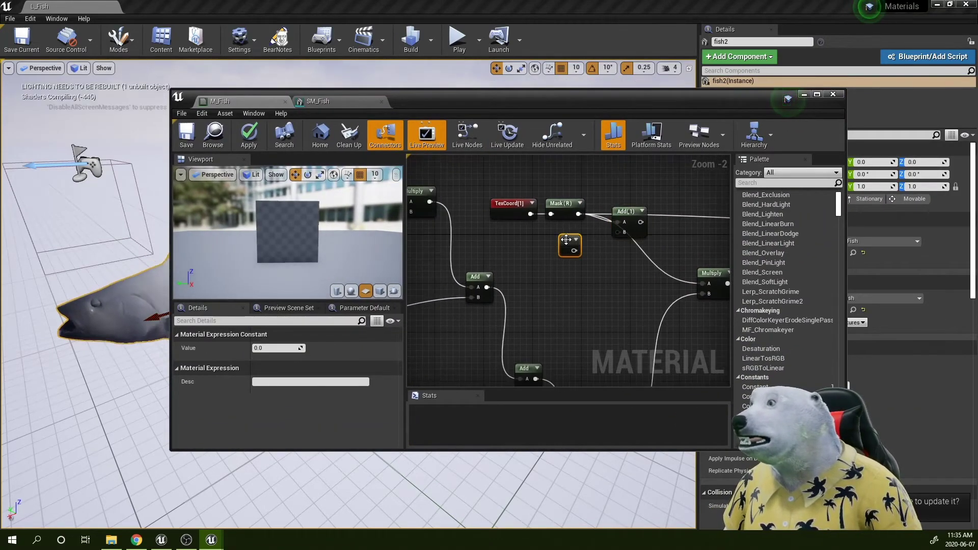
click(651, 273)
text(MaskOffset)
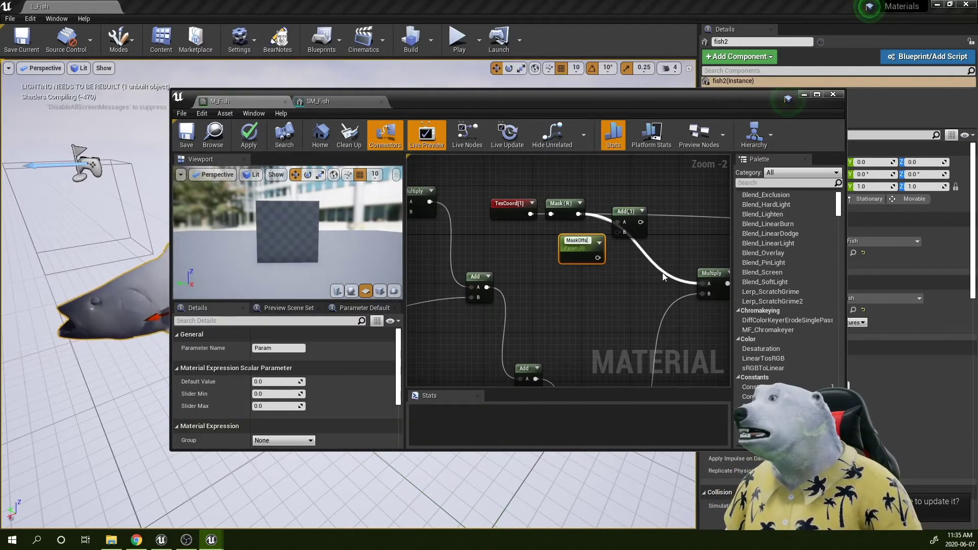
key(Return)
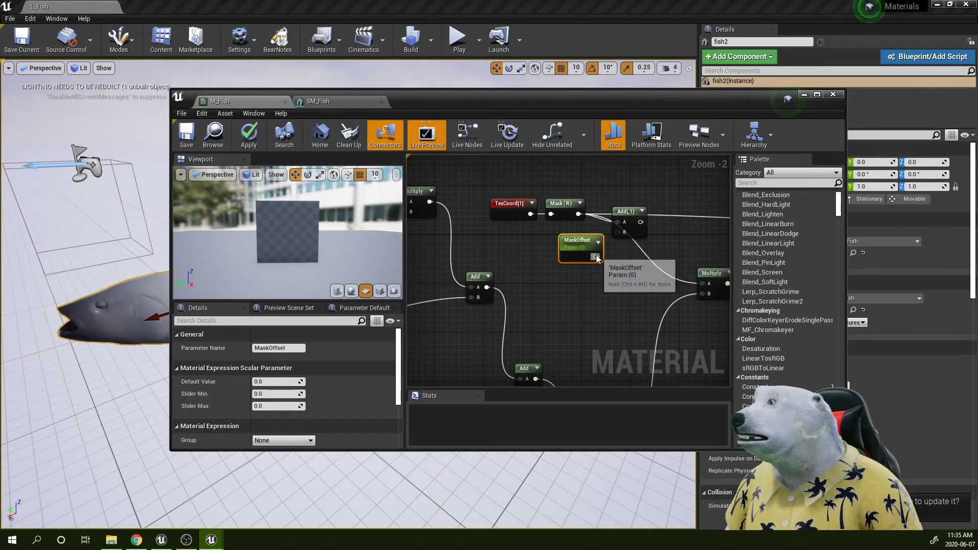
drag(596, 256, 621, 233)
Add a Saturate node fed by the output of the Add node that combines the mask and MaskOffset.
drag(468, 105, 371, 115)
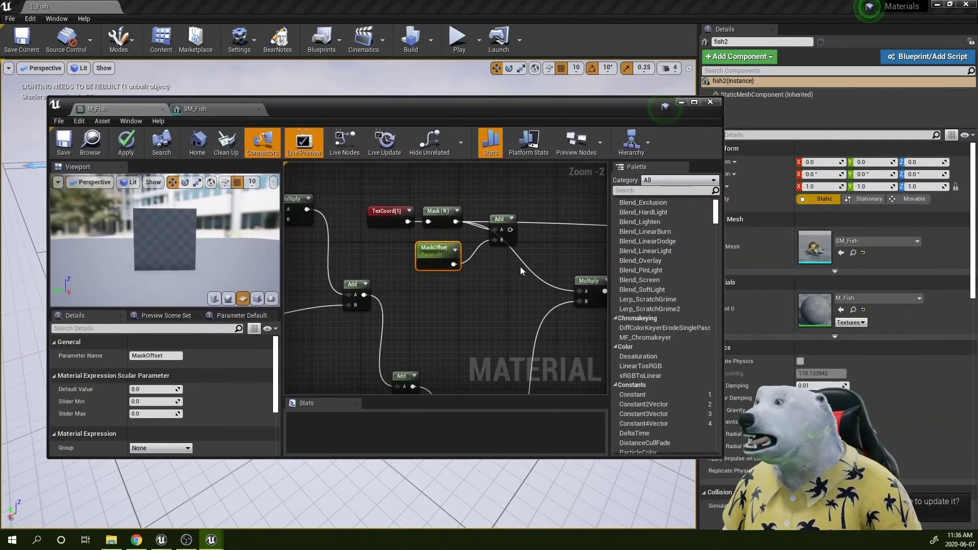
right_drag(543, 295, 432, 297)
click(487, 291)
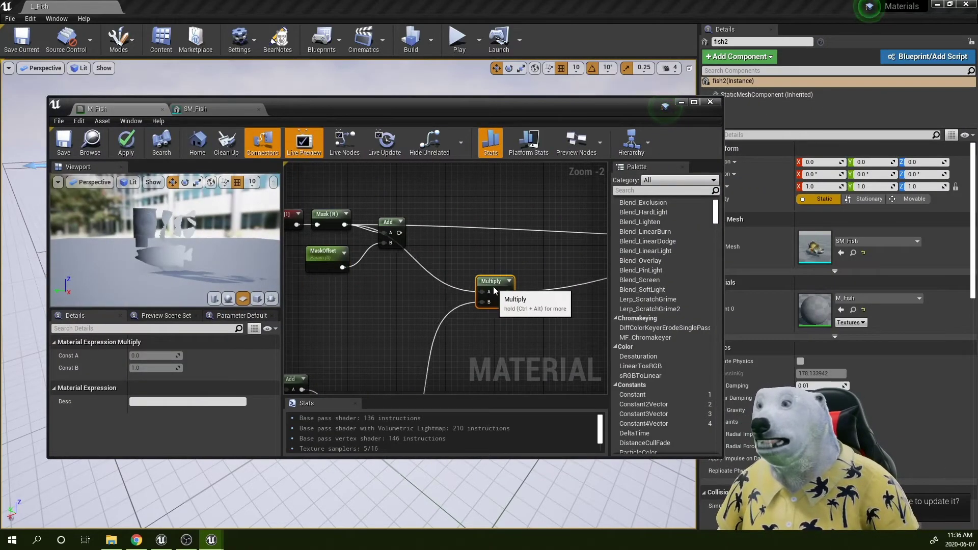
right_drag(421, 271, 493, 285)
drag(471, 246, 496, 269)
text(satura)
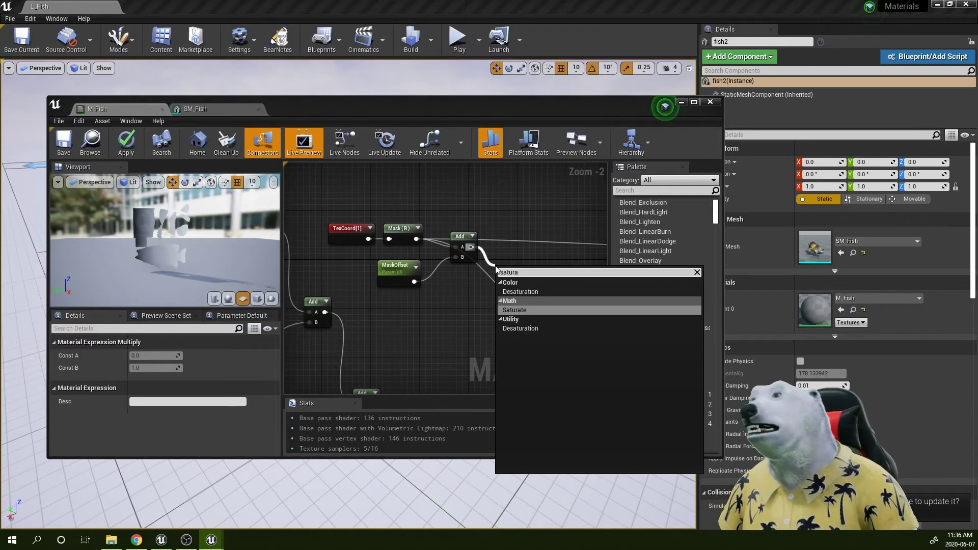
click(514, 310)
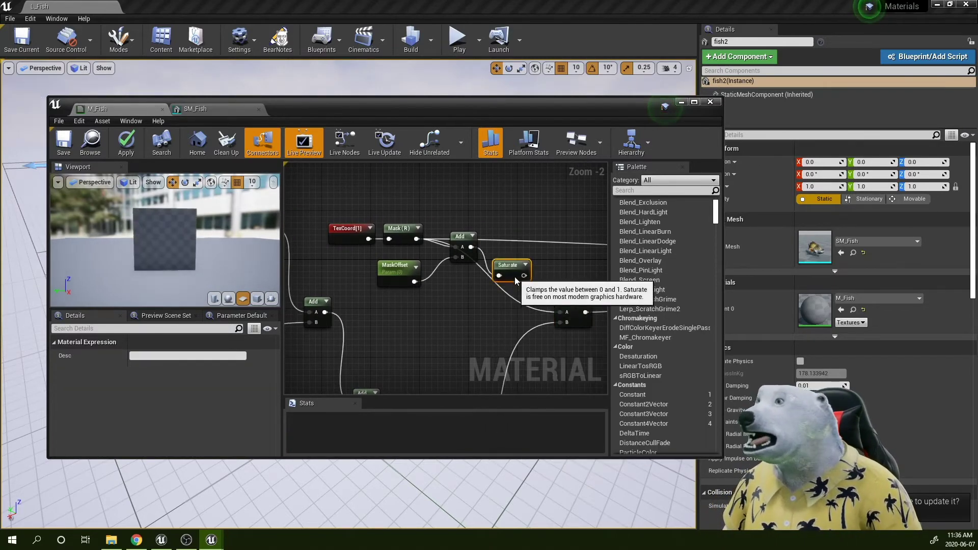
Connect the Saturate output to the A input of the mask's Multiply node and apply the material.
right_drag(540, 320, 487, 313)
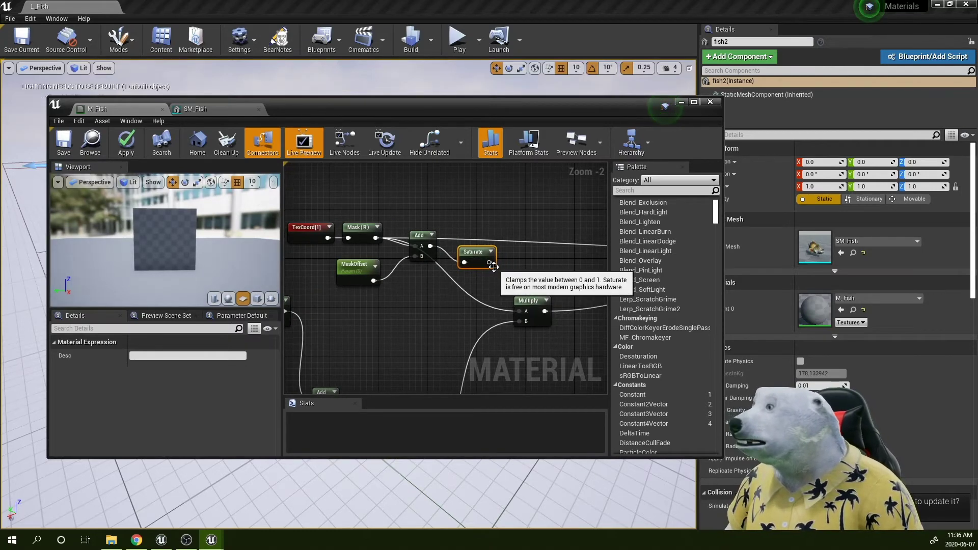
drag(489, 263, 519, 312)
scroll(460, 314, down, 2)
right_drag(461, 314, 548, 320)
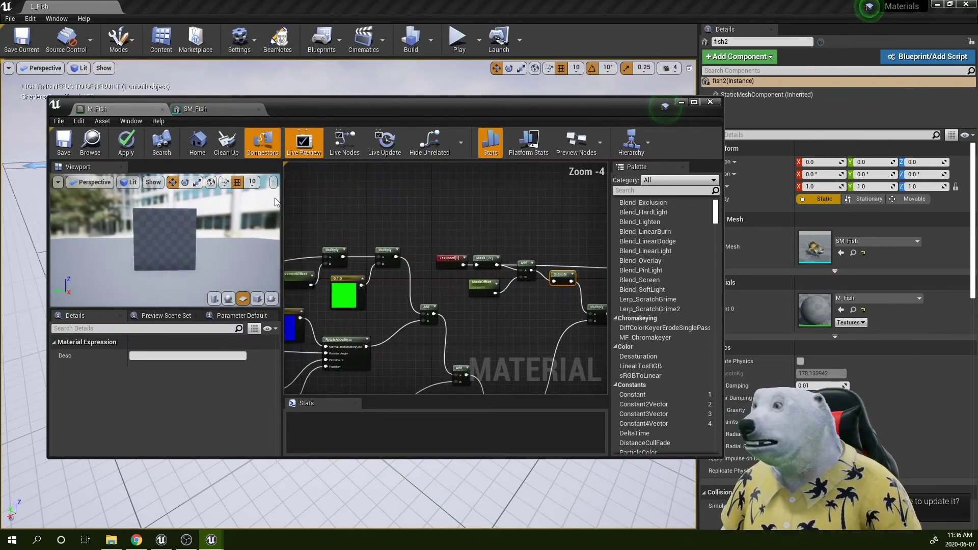
click(127, 145)
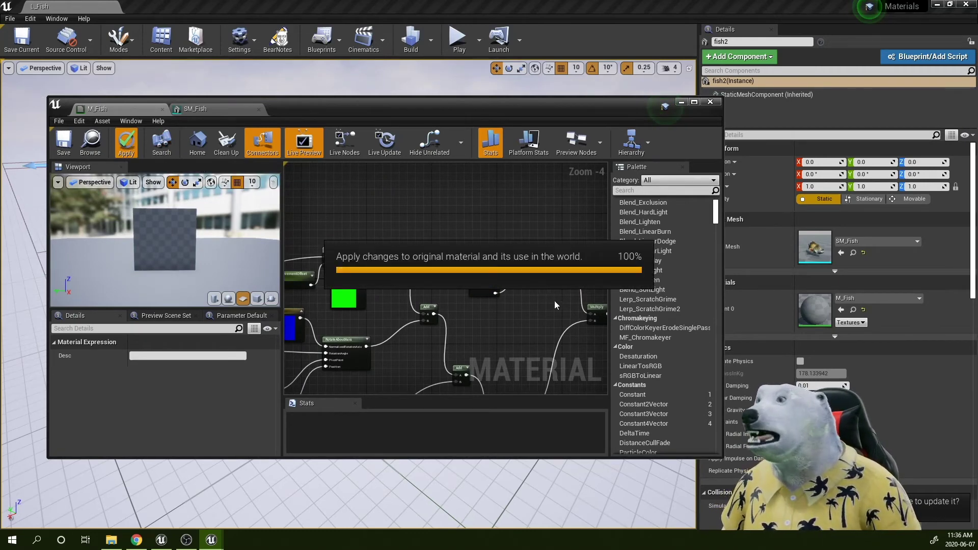
Feed Base Color from the Saturate output instead of the raw R mask, and apply and save the material.
right_drag(554, 301, 363, 287)
drag(379, 265, 605, 288)
right_drag(576, 281, 584, 282)
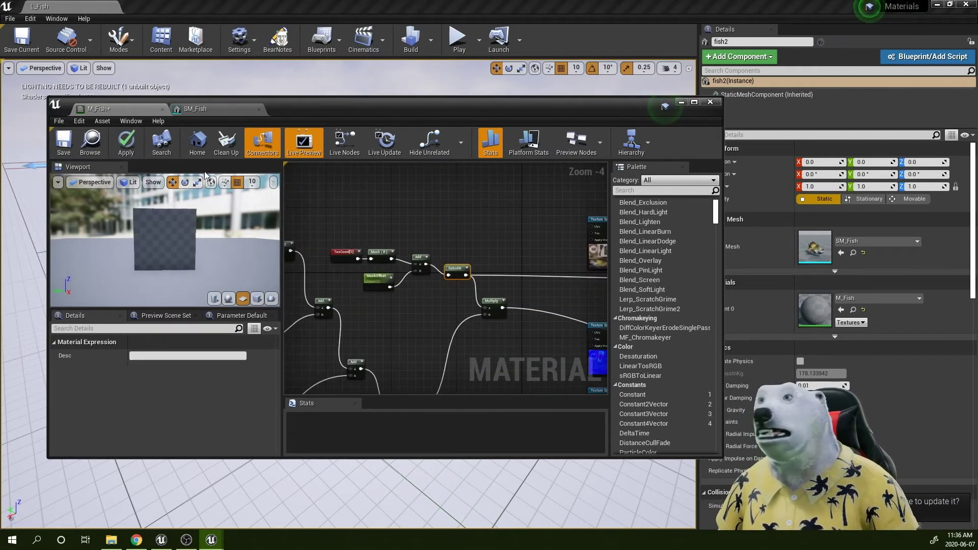
click(127, 147)
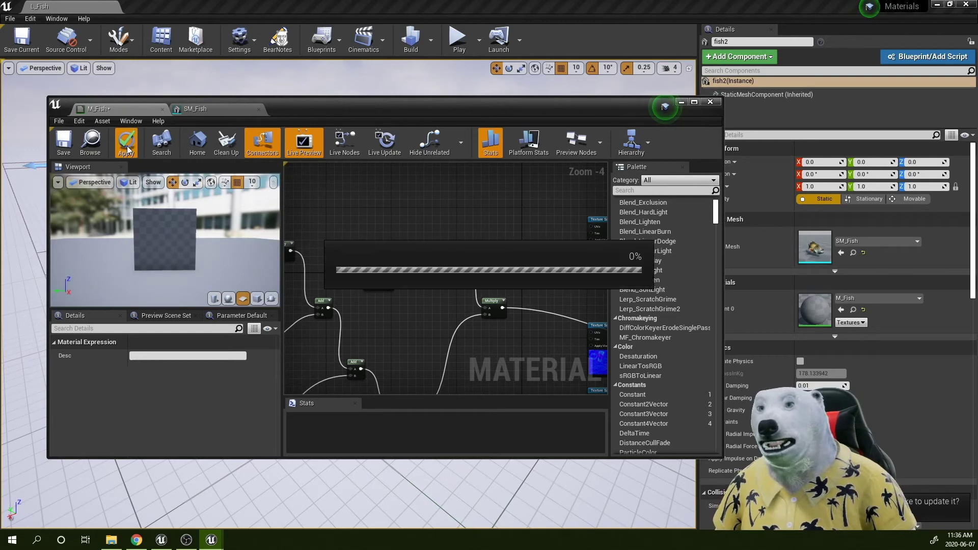
click(65, 145)
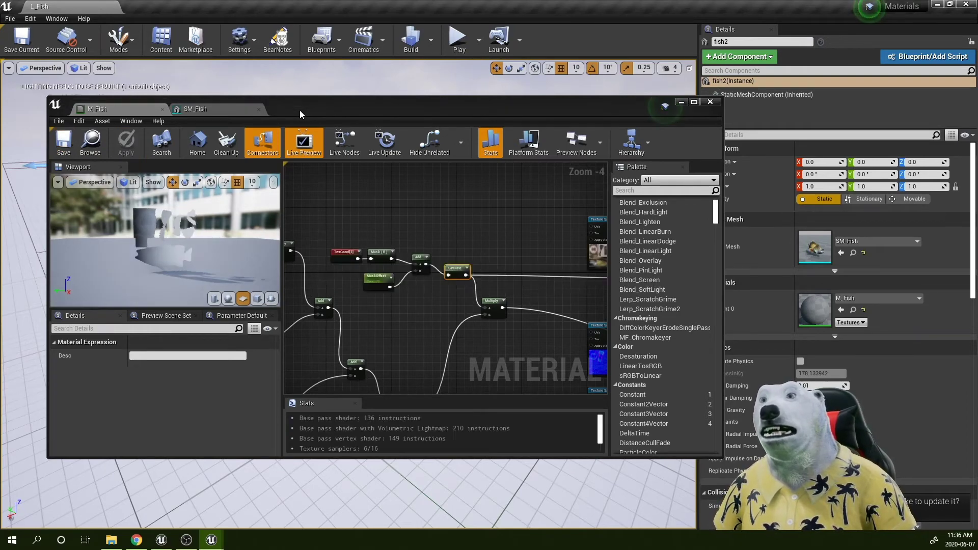
Set MaskOffset's default value to about 0.171 and inspect the fish's movement in the level viewport.
drag(299, 110, 665, 119)
scroll(772, 282, up, 5)
click(749, 257)
drag(510, 399, 520, 398)
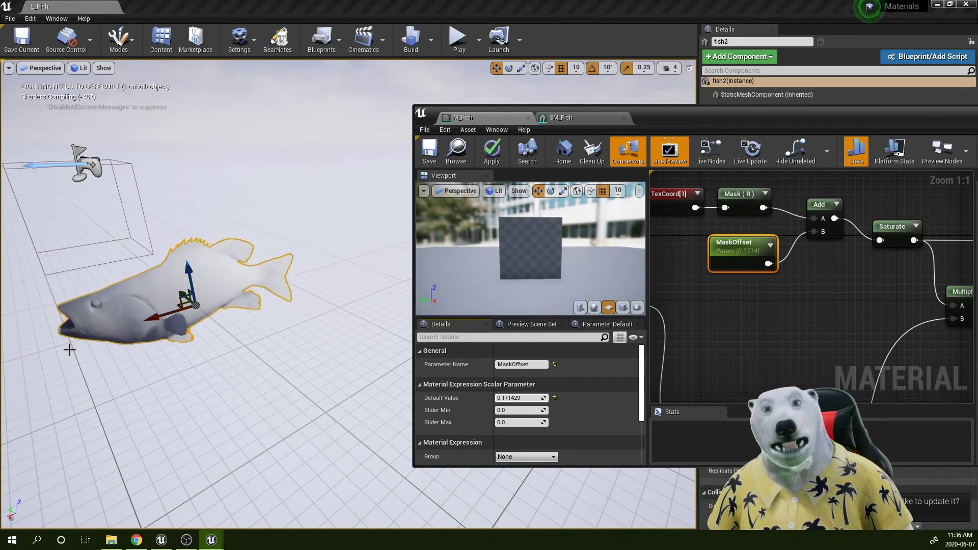
drag(150, 377, 130, 359)
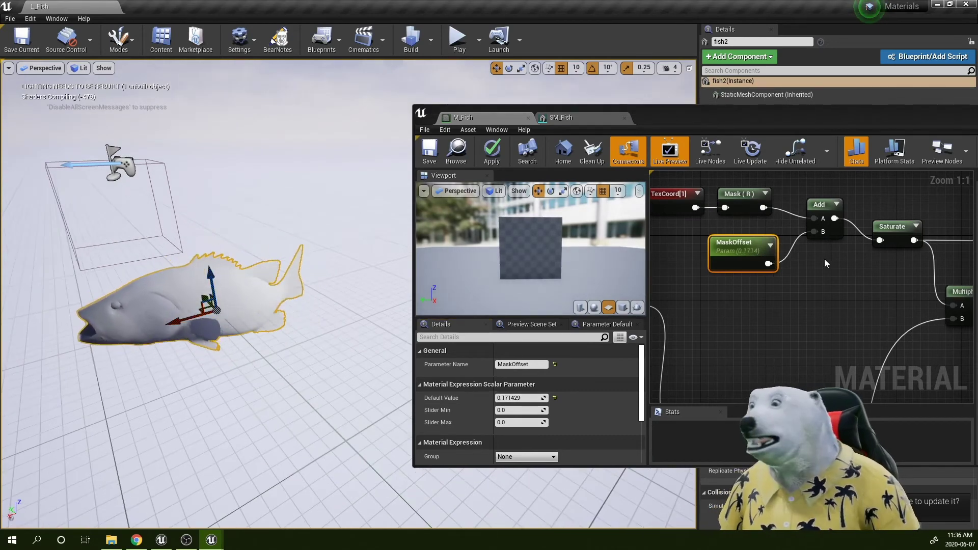
scroll(244, 347, down, 5)
right_drag(245, 347, 260, 332)
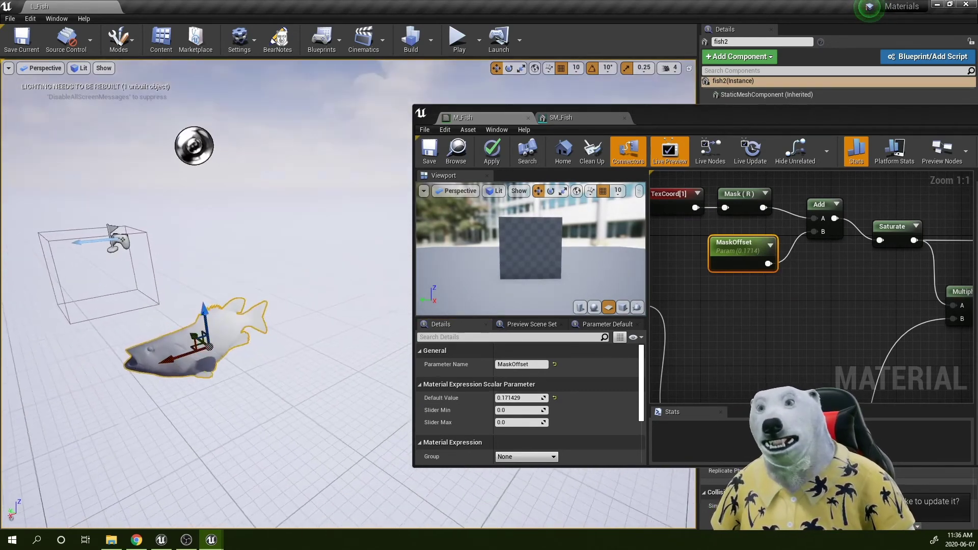
Connect the upper Texture Sample's RGB output to Base Color in place of the mask preview.
drag(723, 124, 250, 143)
scroll(288, 342, down, 2)
right_drag(442, 271, 214, 279)
scroll(258, 283, down, 3)
scroll(306, 280, up, 3)
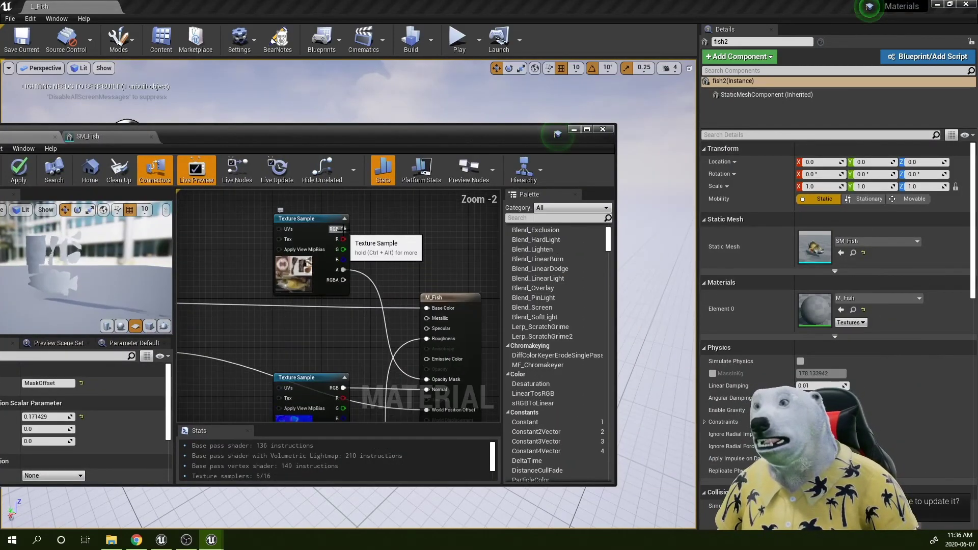
drag(344, 229, 426, 308)
Apply and save the textured fish material with the level's fish in view.
scroll(306, 338, down, 3)
right_drag(306, 339, 471, 326)
right_drag(252, 343, 439, 296)
drag(306, 135, 693, 110)
right_drag(665, 257, 649, 210)
click(406, 147)
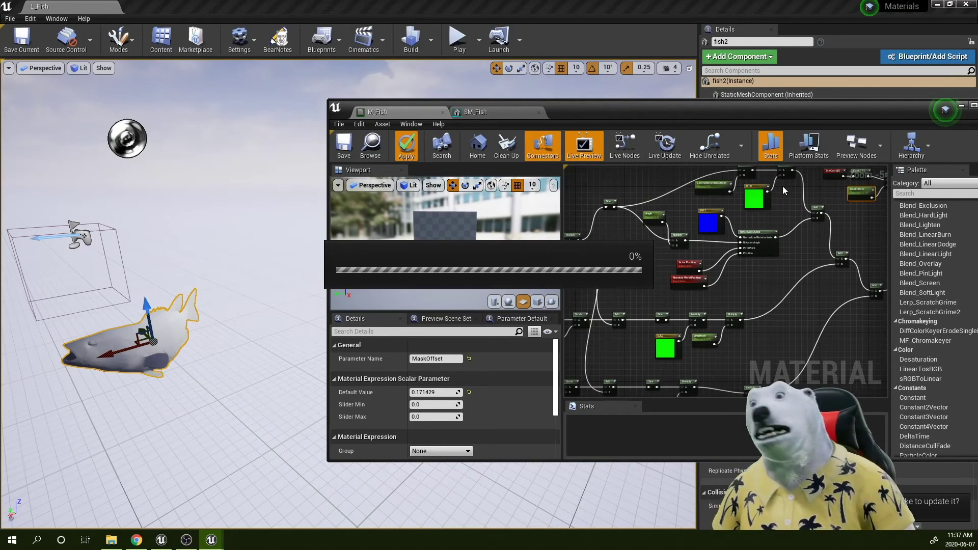
click(342, 153)
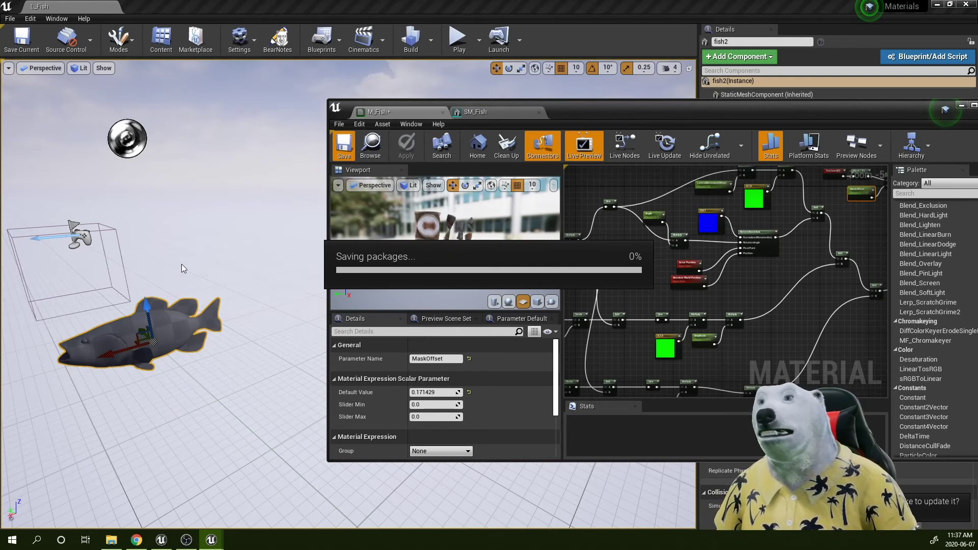
Raise the Speed parameter's default value to about 1.37 and inspect the swimming fish in the level viewport.
right_drag(664, 291, 789, 267)
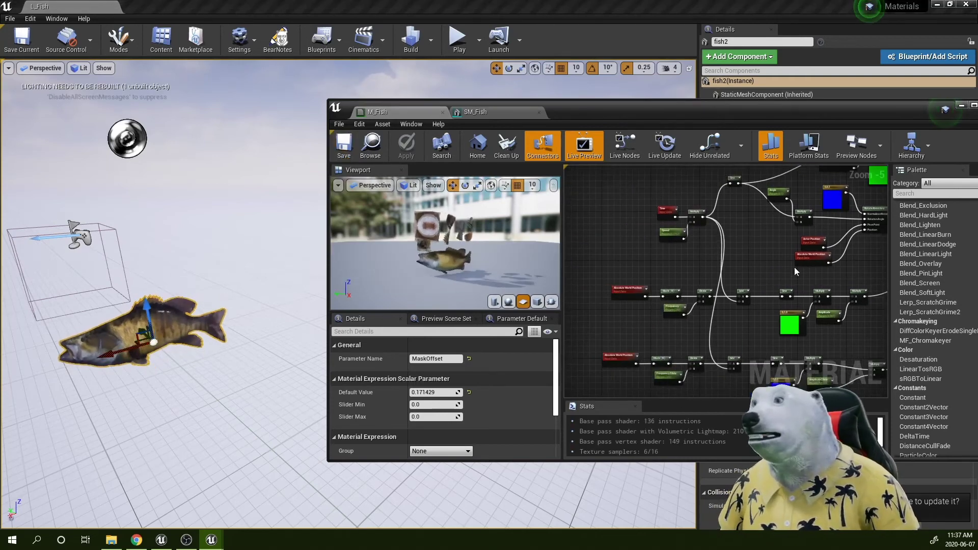
scroll(675, 248, up, 5)
click(647, 187)
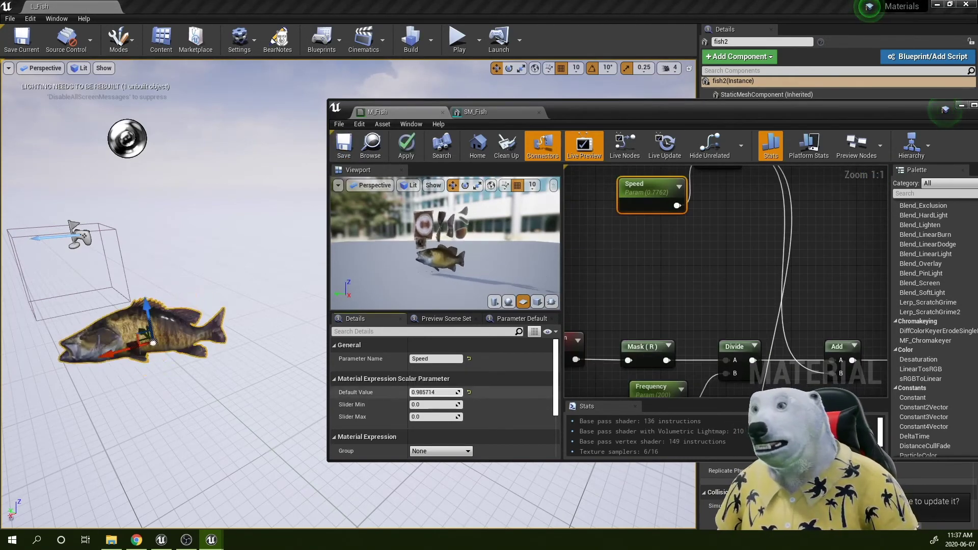
drag(435, 392, 448, 393)
right_drag(272, 308, 357, 321)
Try a default value of 5 for the AmplitudeZAxis parameter and restore it to 10.
scroll(748, 318, down, 5)
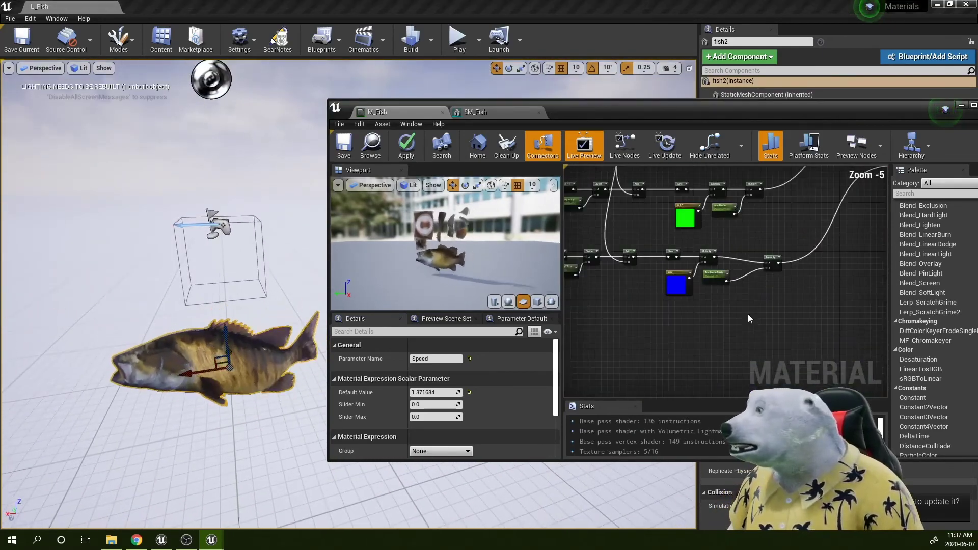
scroll(748, 318, up, 5)
click(659, 236)
right_drag(676, 264, 770, 272)
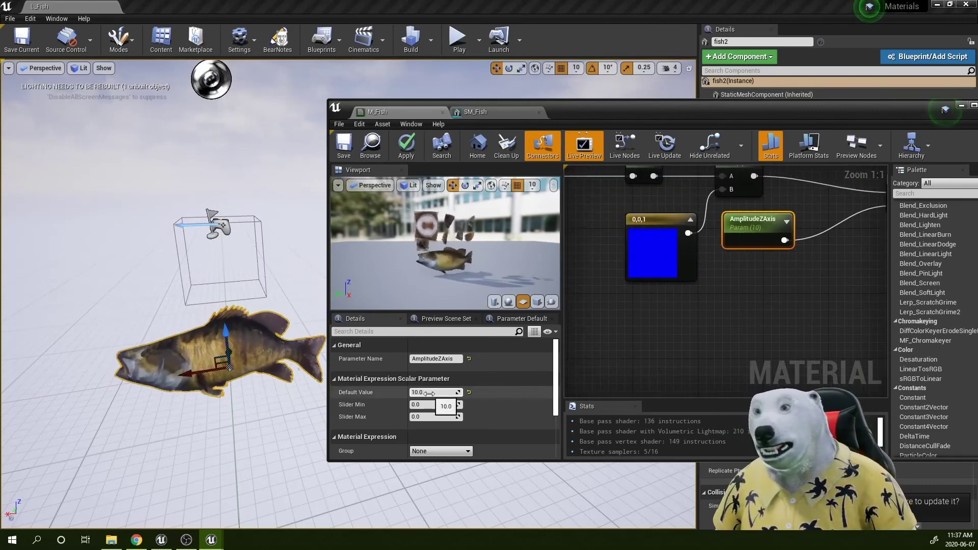
drag(429, 394, 433, 395)
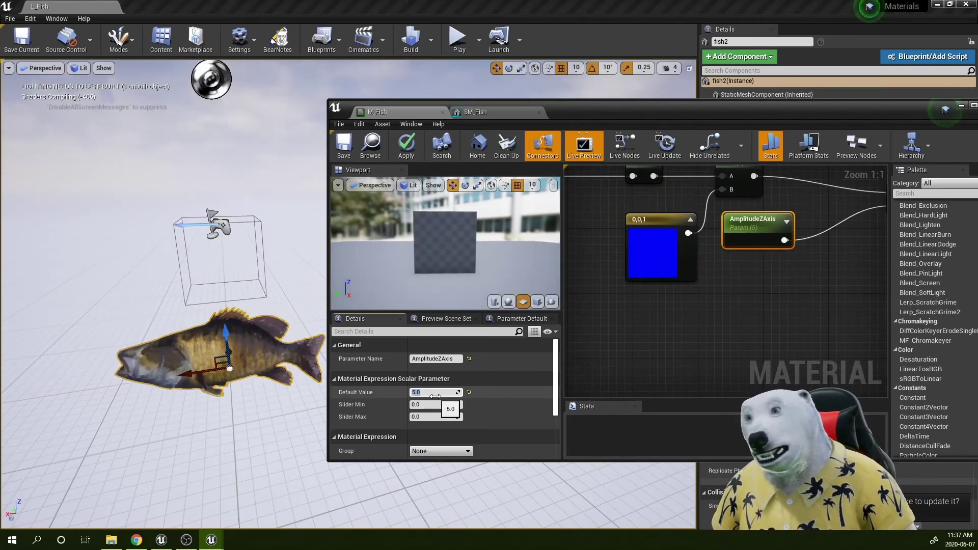
click(515, 379)
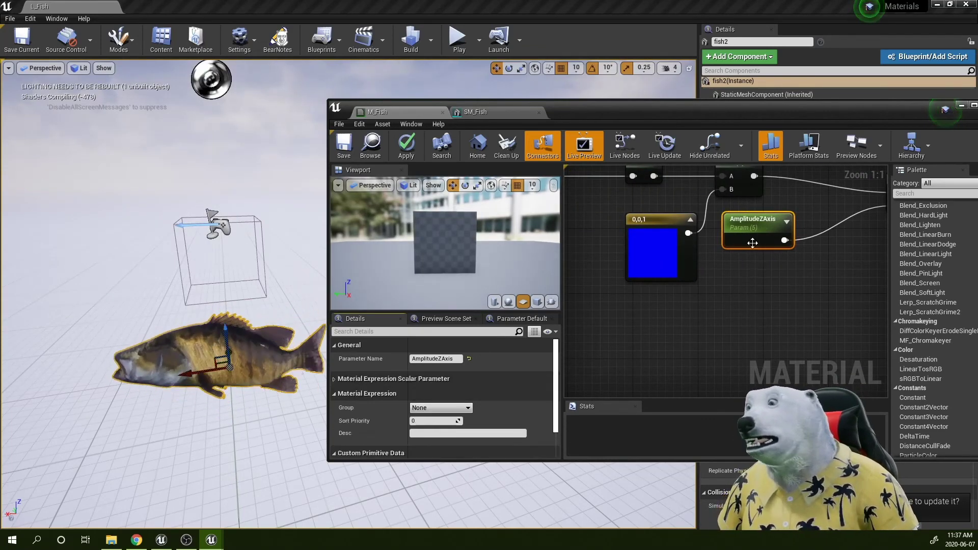
click(356, 379)
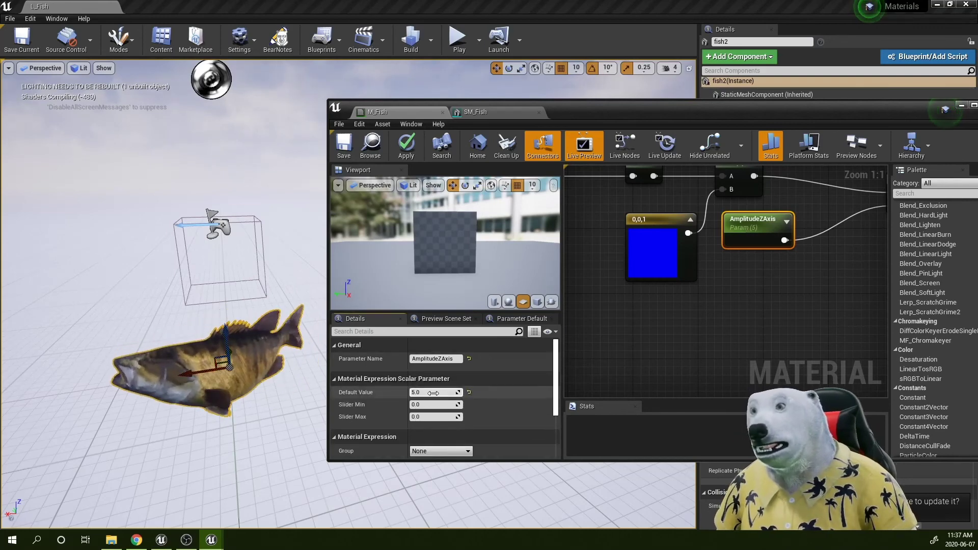
drag(434, 393, 437, 393)
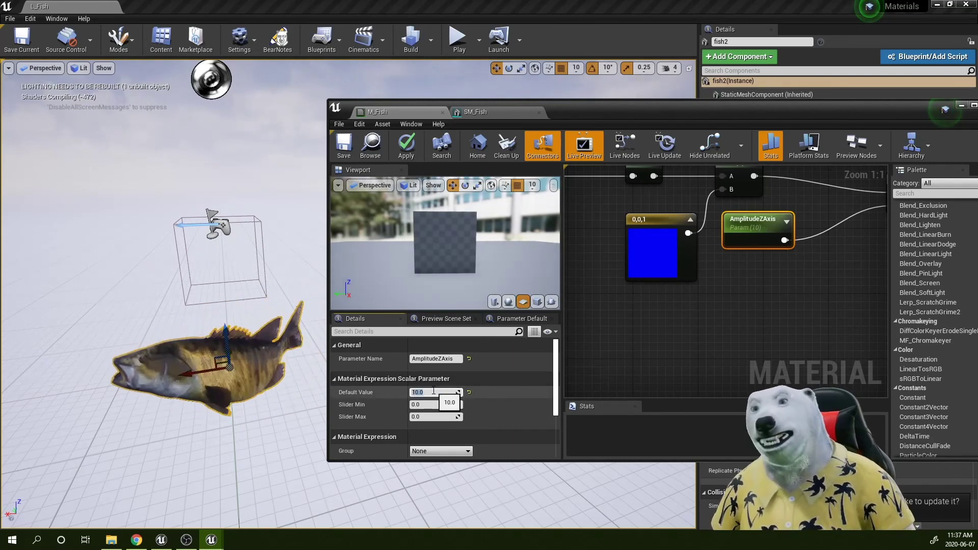
Examine the textured fish's swimming motion from other angles in the level viewport.
drag(627, 101, 766, 88)
right_drag(268, 303, 377, 209)
right_drag(354, 303, 197, 256)
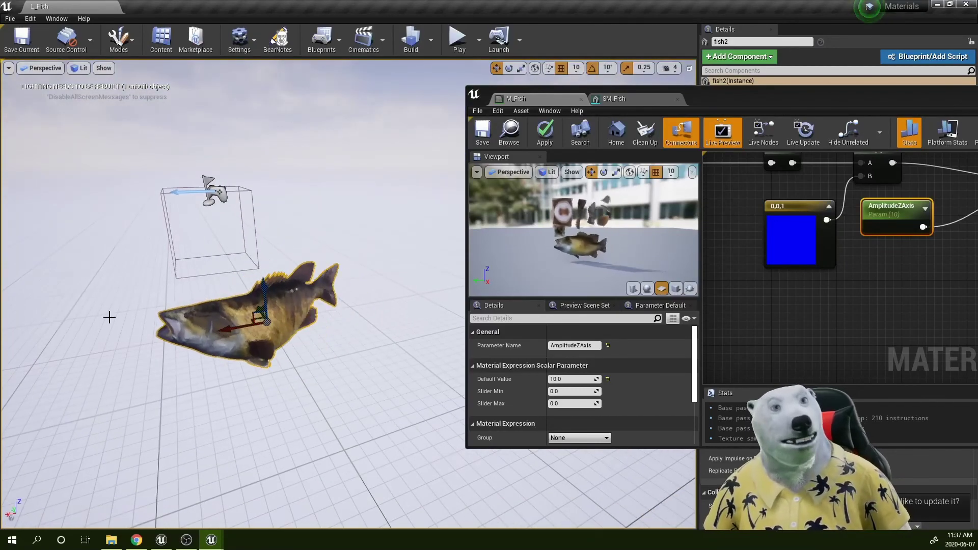